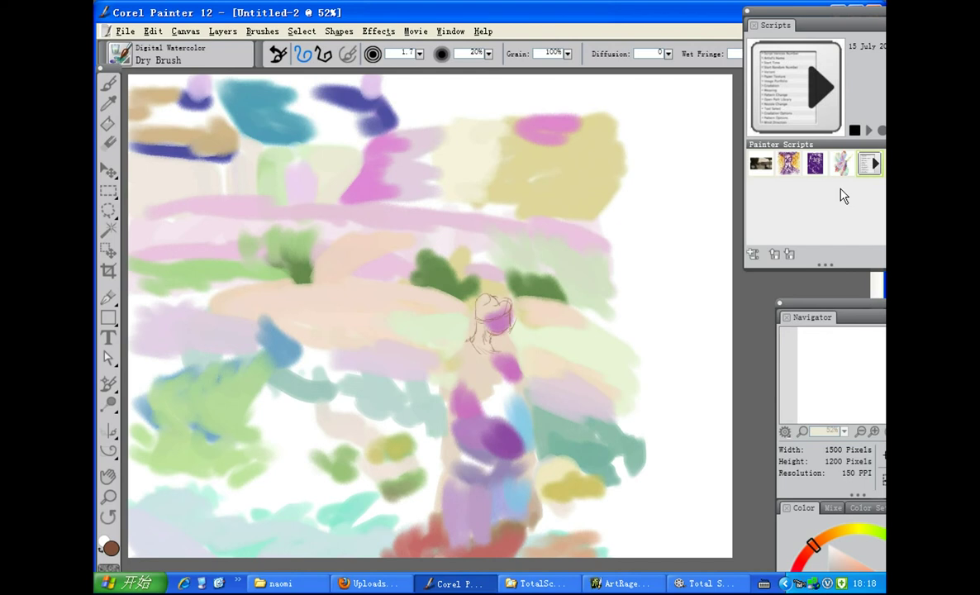
- Stop the running script and create a new image 8 inches wide and 10 inches high at 150 pixels per inch
click(855, 132)
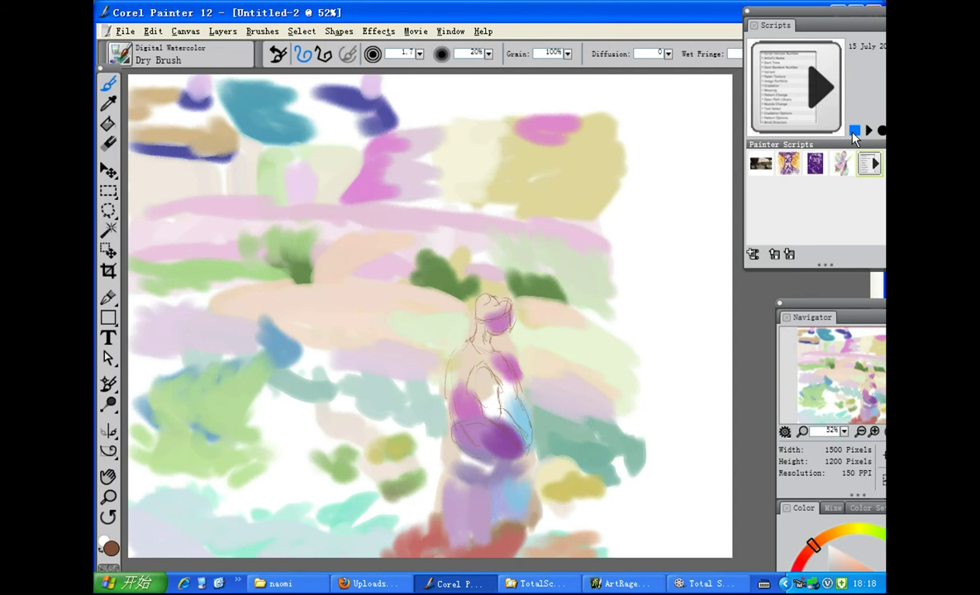
click(122, 31)
click(132, 44)
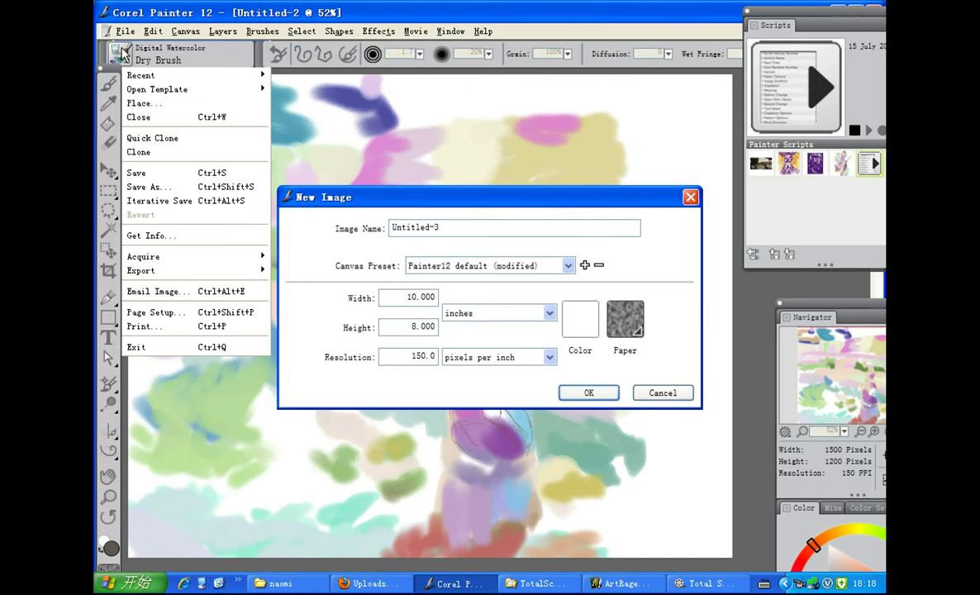
double_click(413, 298)
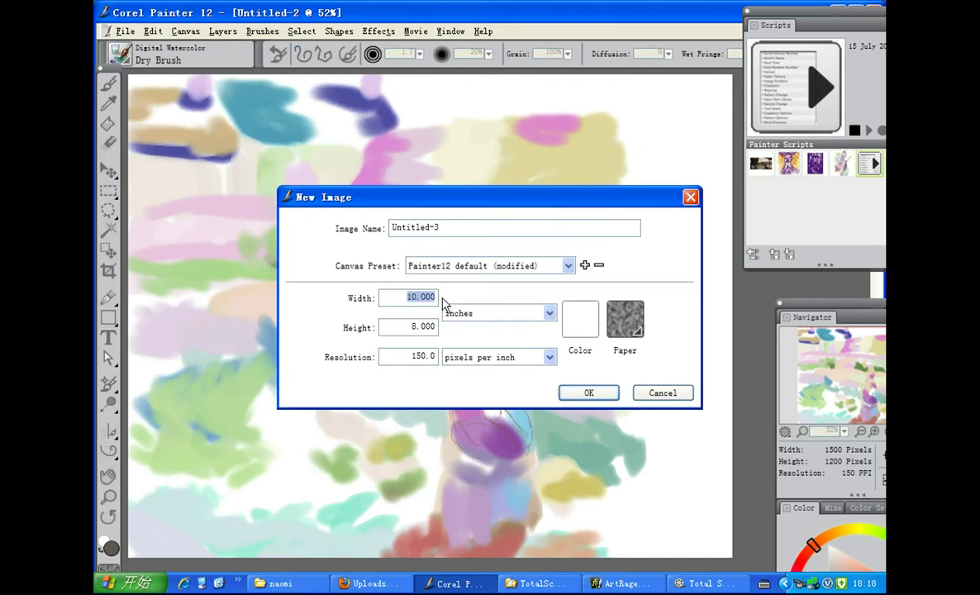
text(8)
double_click(412, 326)
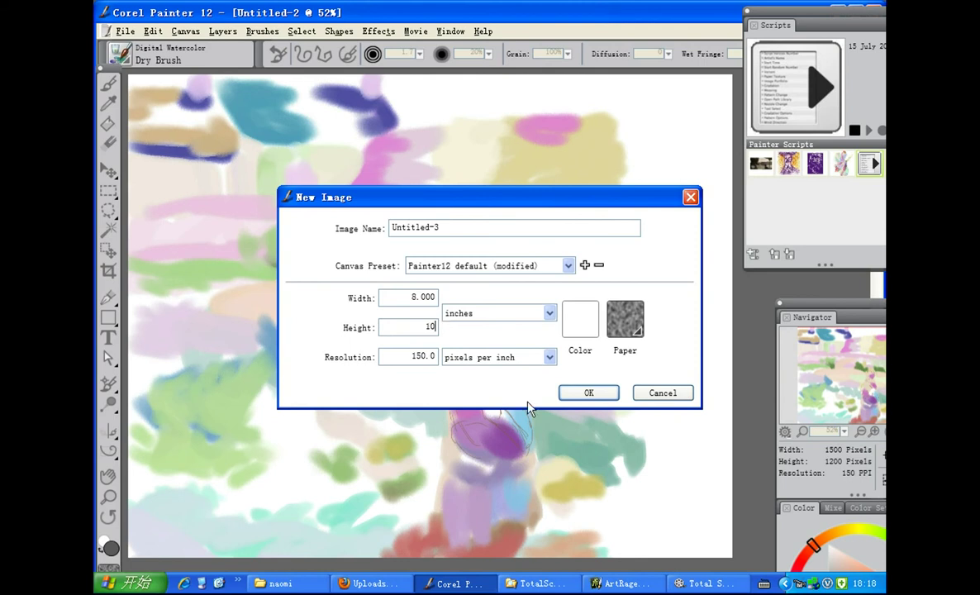
click(562, 396)
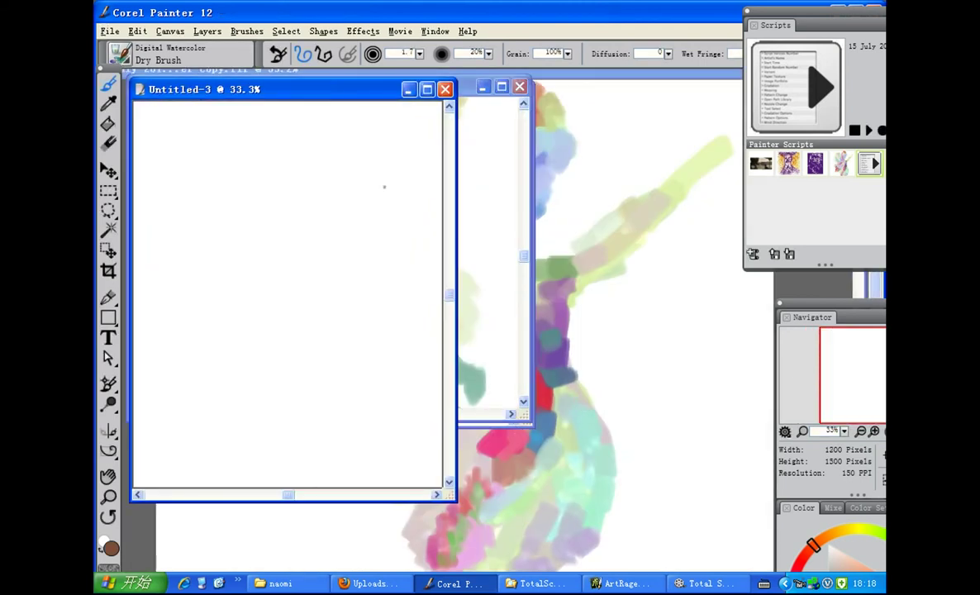
- Maximize the blank canvas at 42% zoom and play the selected script on it
click(427, 89)
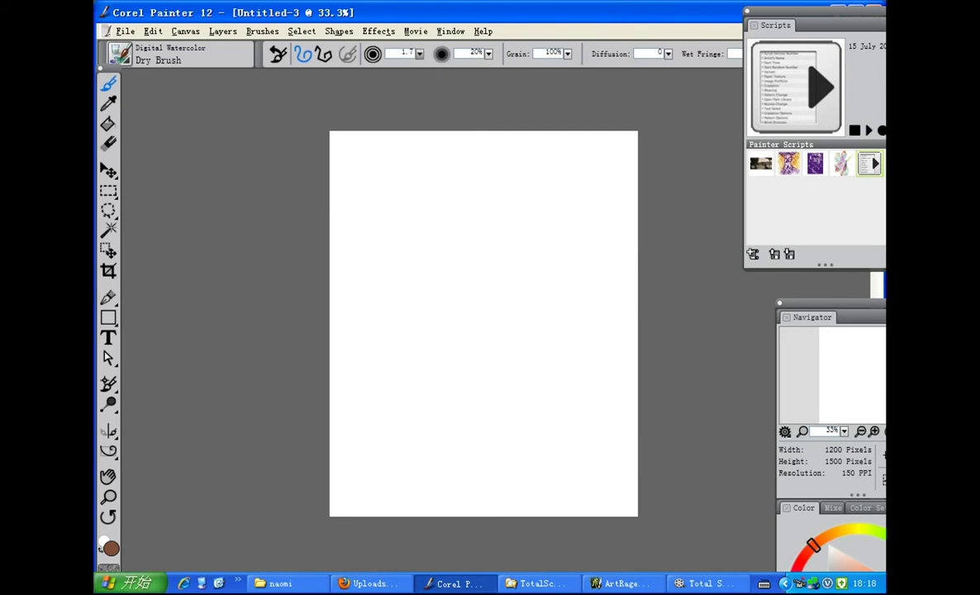
click(420, 55)
click(108, 496)
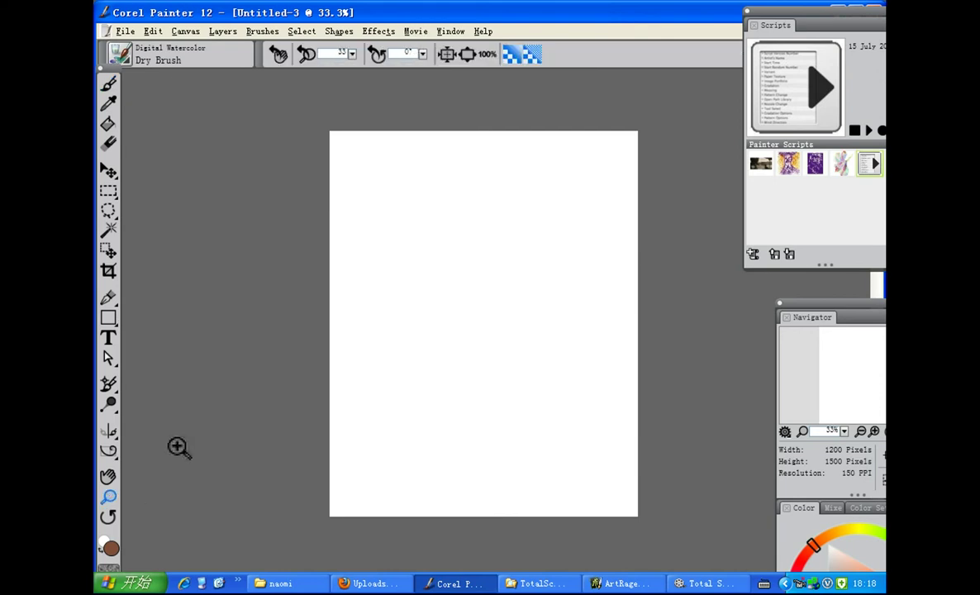
drag(353, 55, 373, 64)
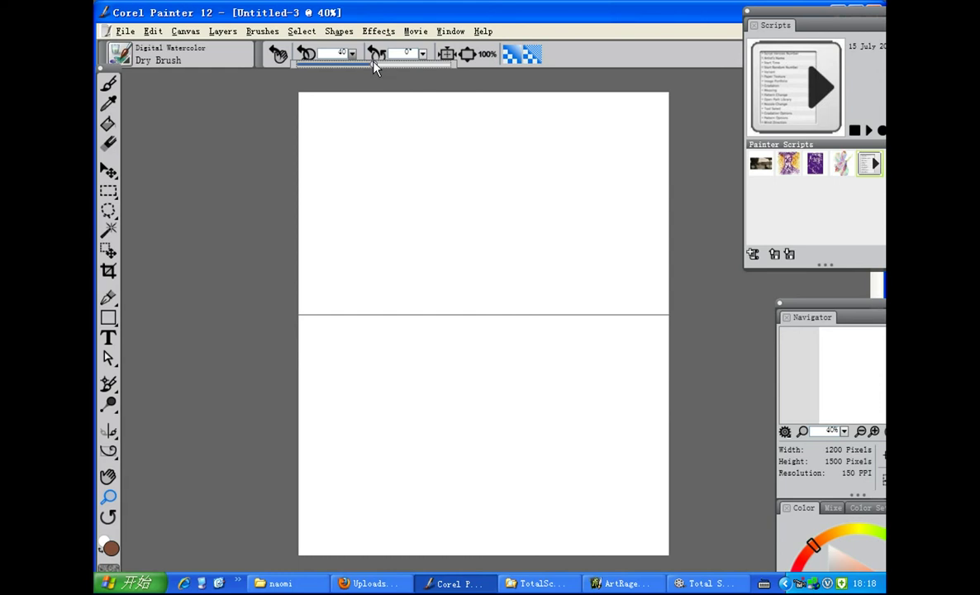
drag(374, 63, 376, 63)
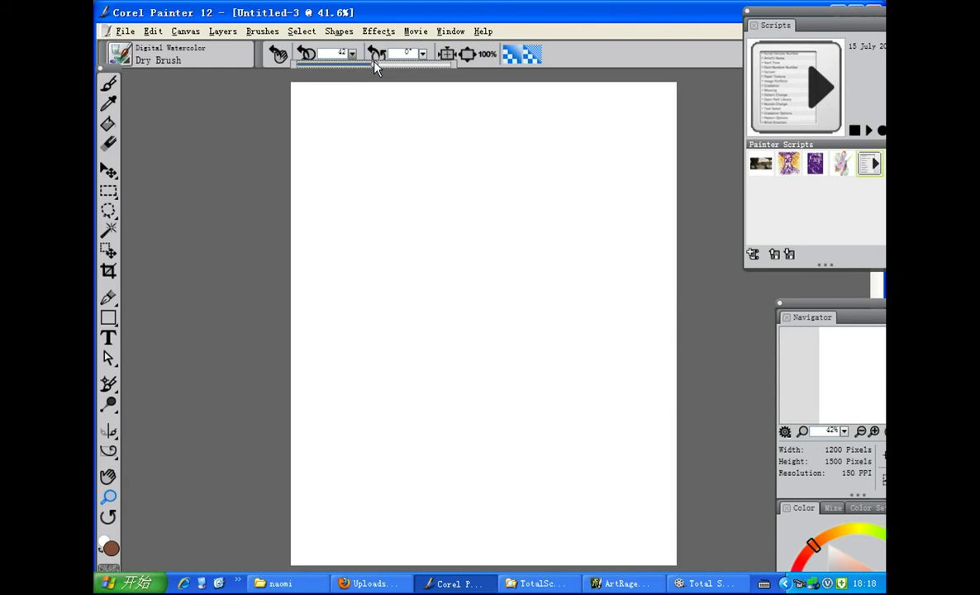
click(870, 130)
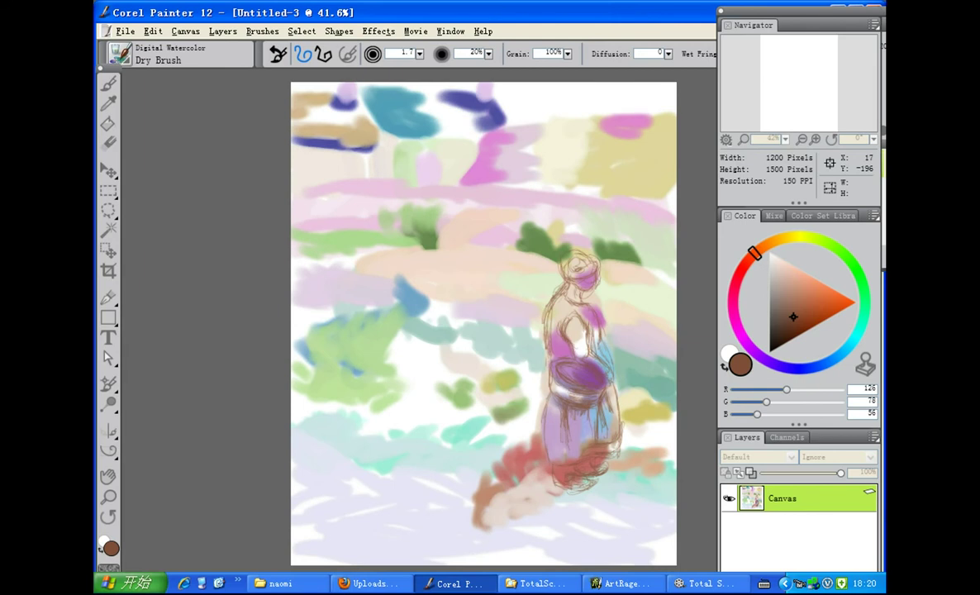
- Sketch brown Dry Brush outlines around the yellow-roofed building, the small shelter beneath it and the upper path edge
drag(463, 190, 626, 208)
mouse_move(473, 168)
mouse_down()
mouse_move(487, 138)
mouse_move(601, 122)
mouse_up()
drag(545, 129, 669, 118)
mouse_move(512, 179)
mouse_down()
mouse_move(613, 173)
mouse_move(649, 187)
mouse_up()
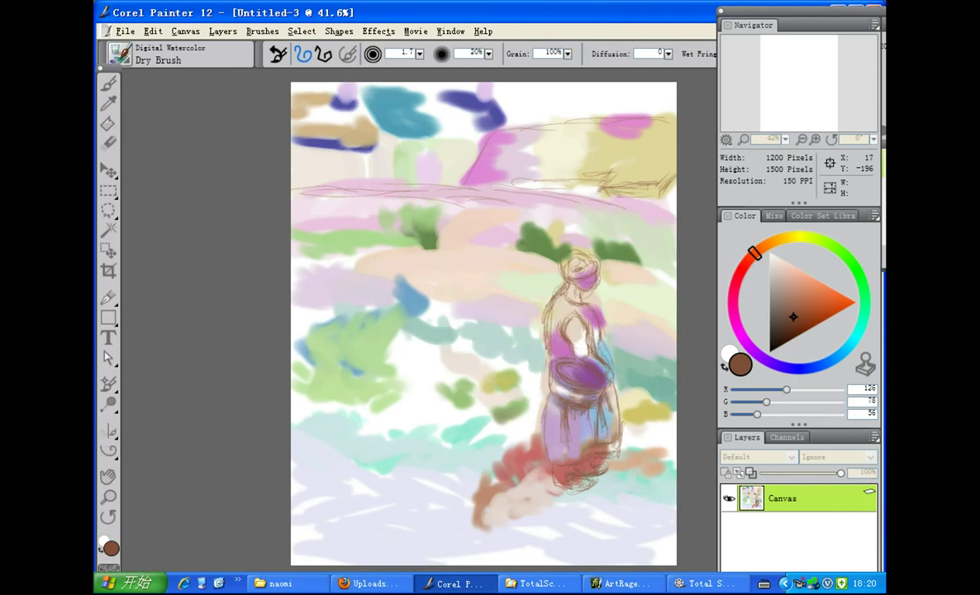
mouse_move(575, 172)
mouse_down()
mouse_move(611, 181)
mouse_move(609, 192)
mouse_up()
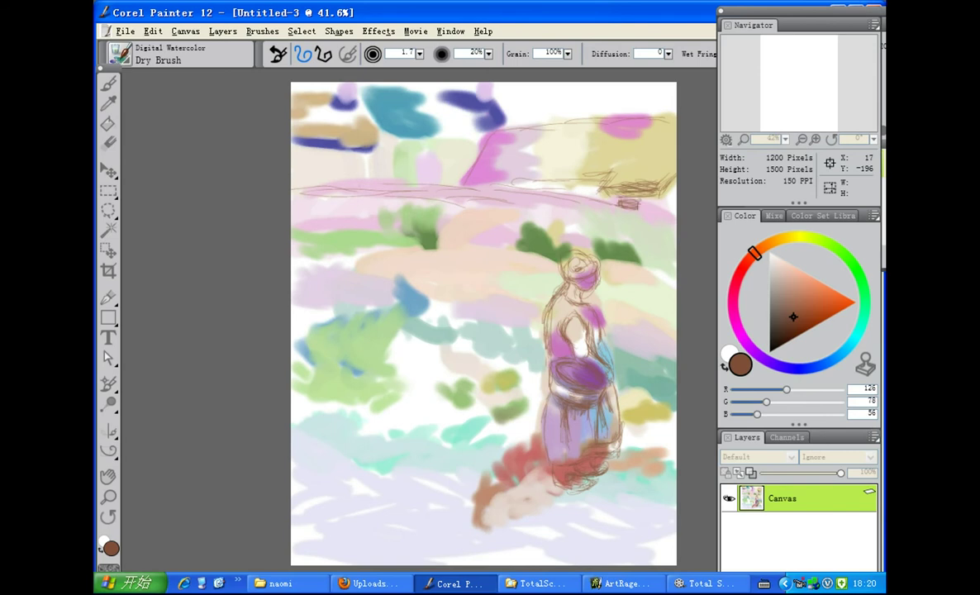
drag(439, 172, 484, 176)
drag(610, 180, 612, 202)
- Sketch brown Dry Brush contour lines along the pink path, the peach field and the lavender bank on both sides of the figure
drag(471, 185, 623, 209)
drag(368, 223, 481, 228)
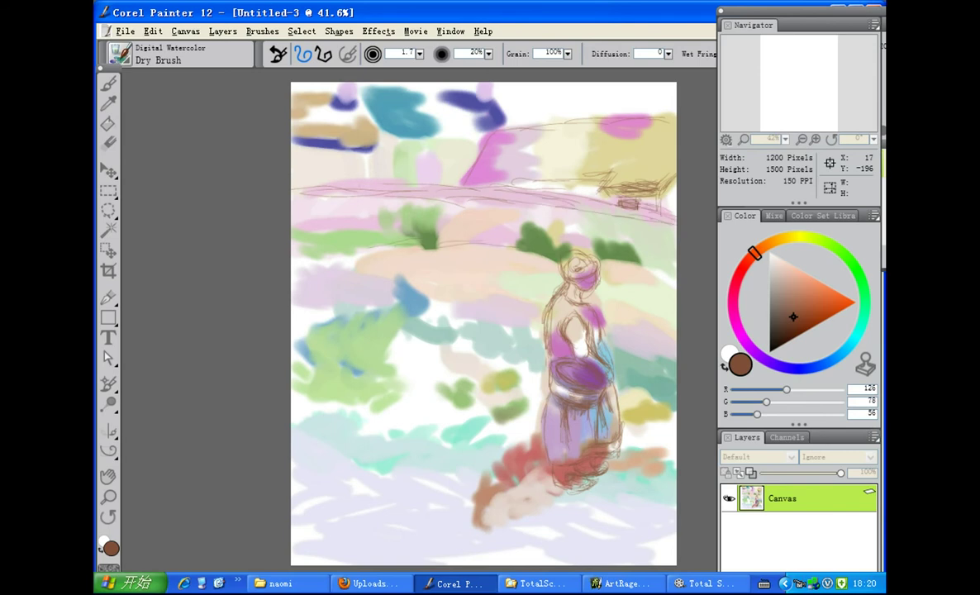
drag(555, 245, 626, 264)
mouse_move(291, 241)
mouse_down()
mouse_move(344, 264)
mouse_move(488, 295)
mouse_move(536, 319)
mouse_up()
drag(604, 321, 676, 336)
mouse_move(616, 292)
mouse_down()
mouse_move(671, 283)
mouse_move(648, 286)
mouse_up()
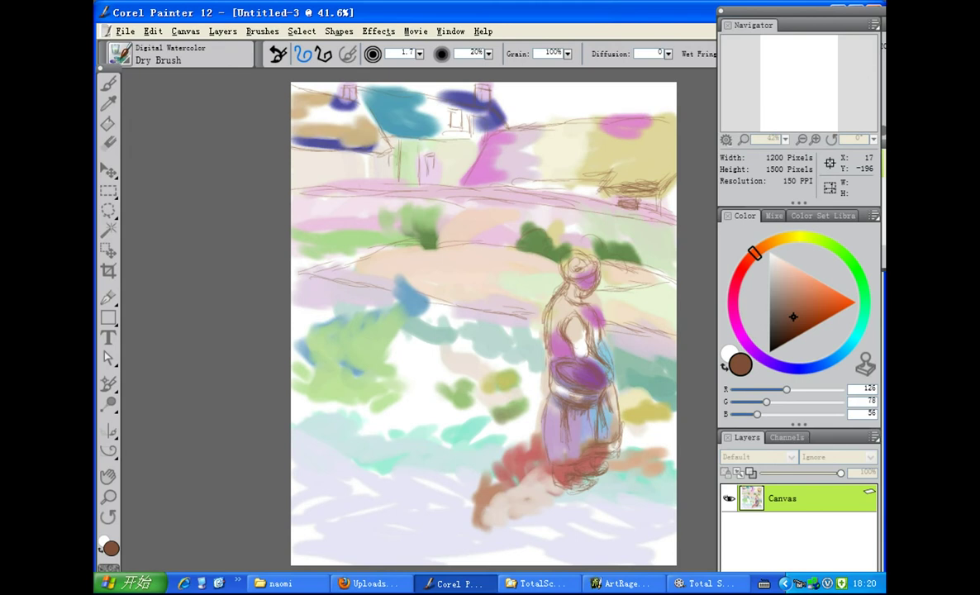
mouse_move(291, 181)
mouse_down()
mouse_move(402, 189)
mouse_move(387, 191)
mouse_up()
drag(370, 193, 544, 201)
drag(539, 204, 609, 213)
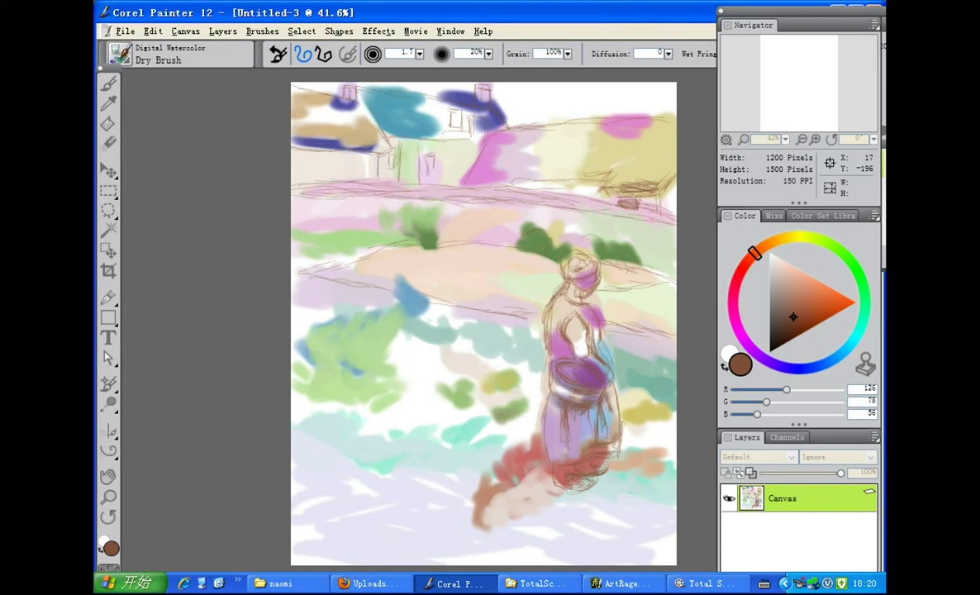
- Dab pink, reddish-brown and violet flowers into the left part of the hedge with the Broad Water Brush
drag(381, 252, 411, 244)
click(799, 369)
click(799, 298)
drag(327, 248, 339, 246)
click(745, 264)
click(789, 268)
click(790, 280)
drag(297, 213, 351, 216)
- Add blue, teal and magenta dabs to the middle of the hedge above the peach field
click(820, 364)
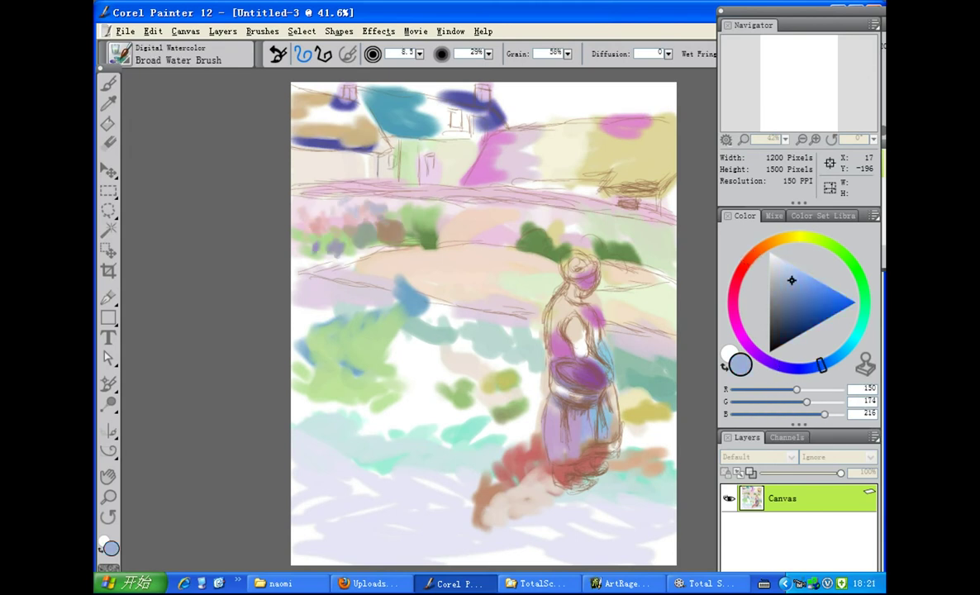
click(854, 339)
click(862, 281)
click(792, 306)
mouse_move(487, 213)
mouse_down()
mouse_move(510, 230)
mouse_move(570, 237)
mouse_move(492, 221)
mouse_up()
click(753, 254)
click(807, 282)
click(740, 337)
click(772, 268)
drag(441, 244, 495, 245)
- Dab green foliage into the hedge between the magenta flowers and the figure's head
click(845, 254)
click(800, 287)
mouse_move(458, 228)
mouse_down()
mouse_move(498, 220)
mouse_move(537, 252)
mouse_up()
click(782, 295)
- Scatter white speckles over the hedge, the green bush, the turquoise grass and the red flowers around the skirt
drag(430, 212, 585, 237)
mouse_move(323, 337)
mouse_down()
mouse_move(365, 295)
mouse_move(479, 380)
mouse_up()
drag(297, 421, 347, 430)
drag(423, 450, 486, 471)
drag(620, 376, 578, 463)
drag(562, 464, 488, 462)
- Switch to the Wash Brush and paint thin reddish-brown and purple vertical stems beside the figure's skirt
click(173, 54)
click(760, 250)
click(799, 297)
drag(527, 376, 529, 451)
click(778, 267)
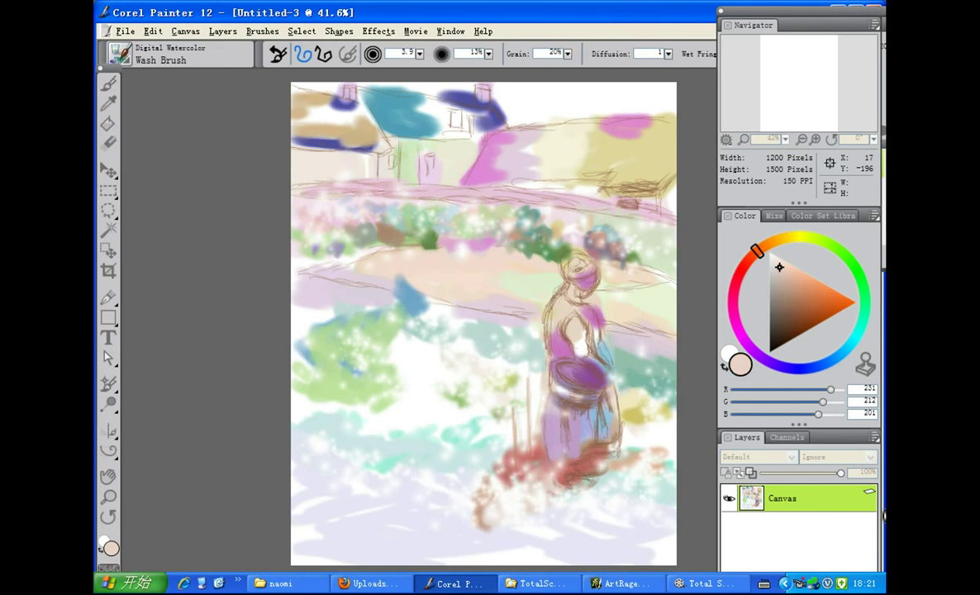
click(744, 339)
drag(496, 384, 499, 460)
- Brush purple fold strokes down the lower left side of the skirt
click(797, 297)
drag(567, 450, 542, 481)
click(788, 291)
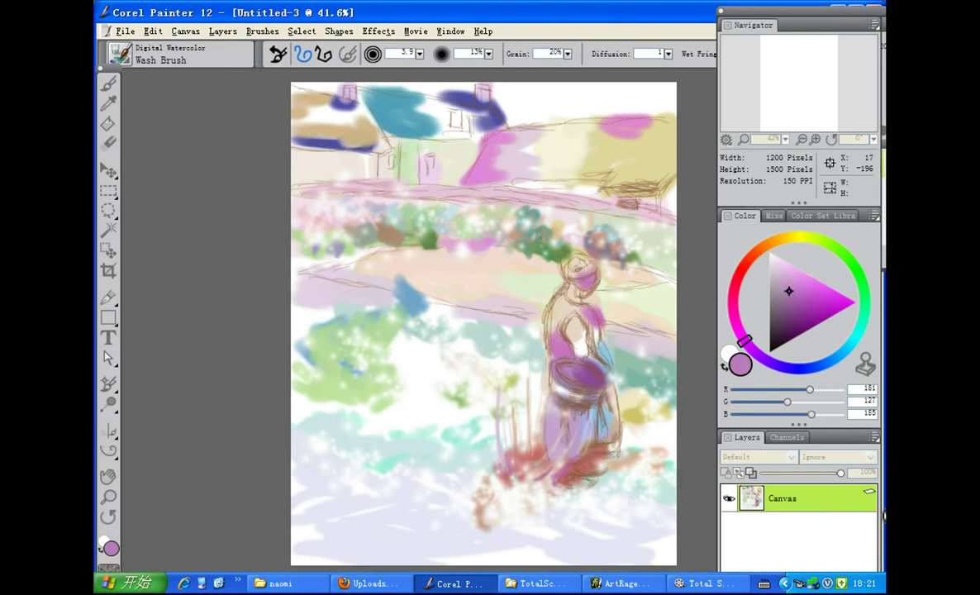
- Paint light green grass strokes in the field behind the figure and peach and purple tones on her blouse
click(777, 267)
click(828, 243)
click(804, 281)
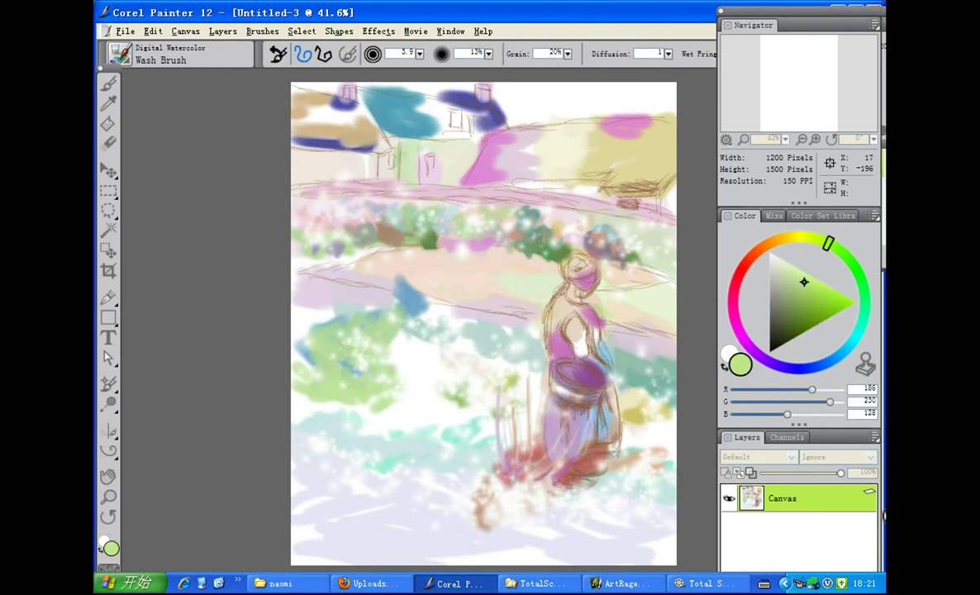
alt+click(490, 274)
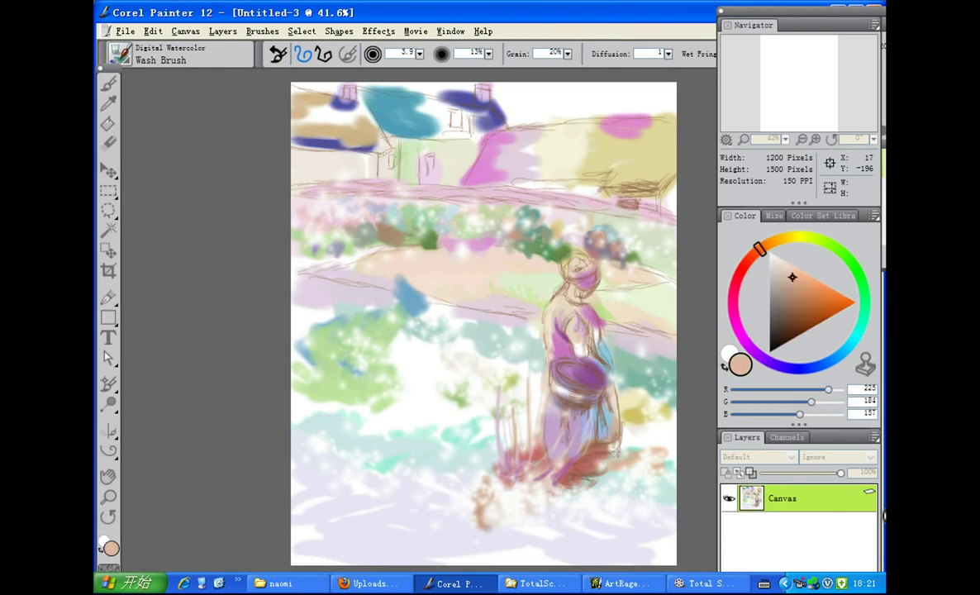
click(777, 268)
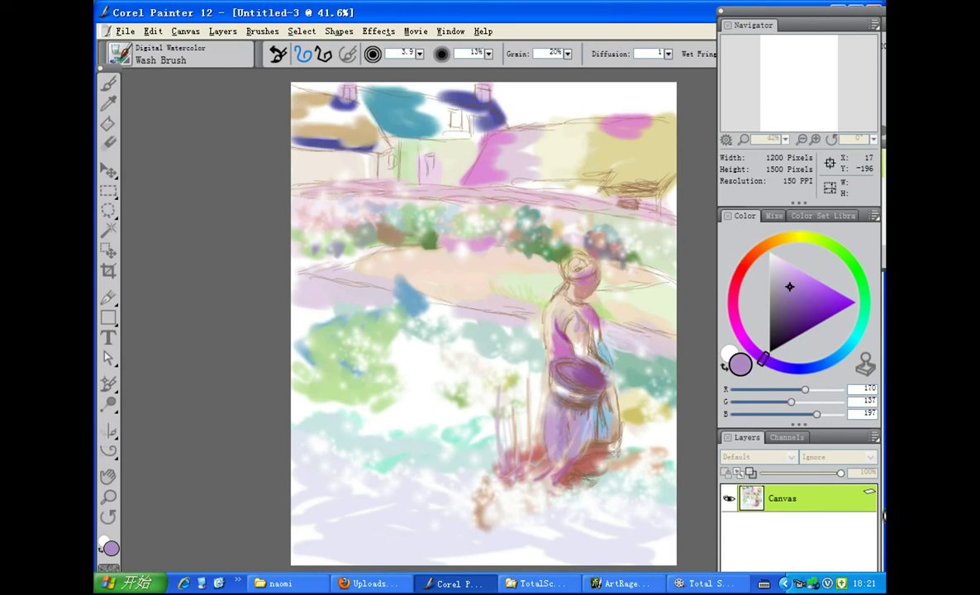
- Shade the skirt with purple and blue folds and add rose tones along its hem
alt+click(535, 390)
click(794, 278)
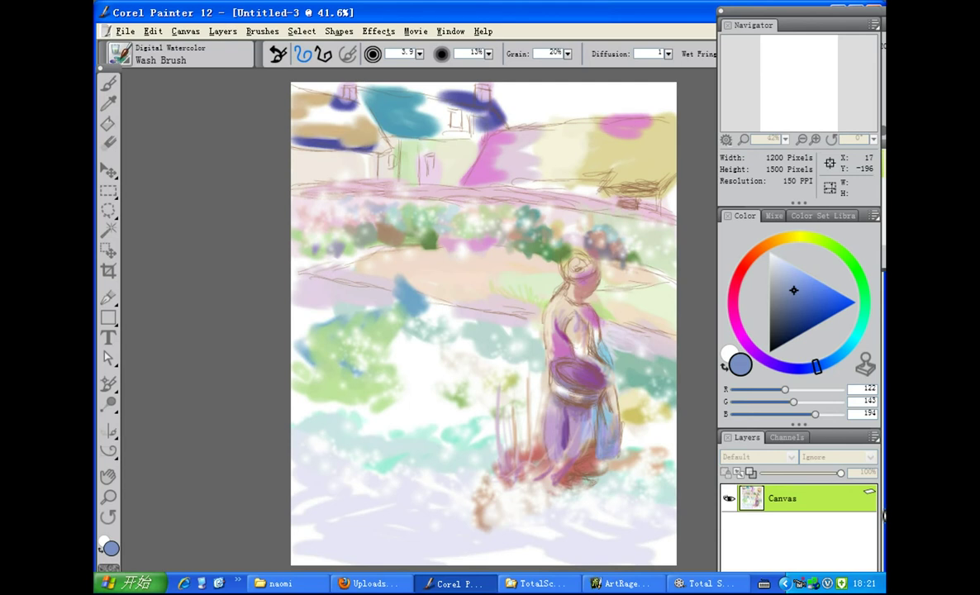
drag(615, 392, 579, 461)
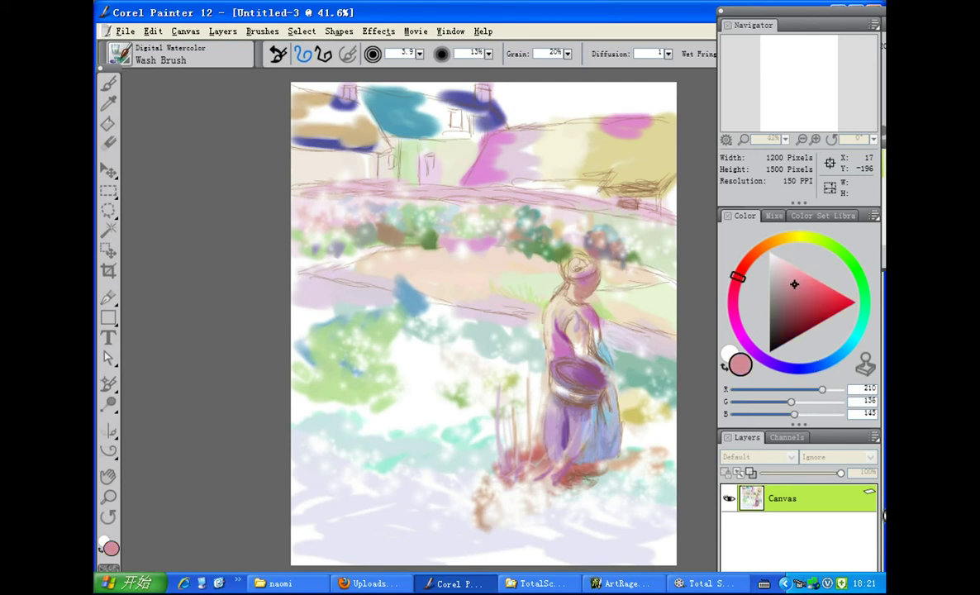
click(787, 309)
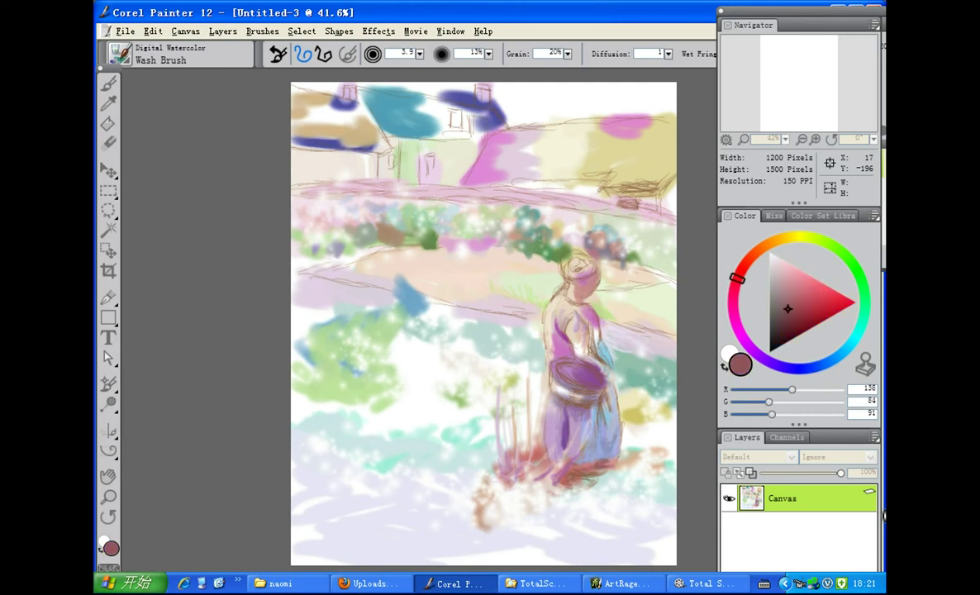
- Paint a blue collar at the figure's neck and shade the face with warm tones
alt+click(505, 391)
alt+click(557, 265)
mouse_move(560, 281)
mouse_down()
mouse_move(551, 291)
mouse_move(589, 309)
mouse_up()
alt+click(549, 297)
click(796, 302)
click(798, 367)
alt+click(592, 303)
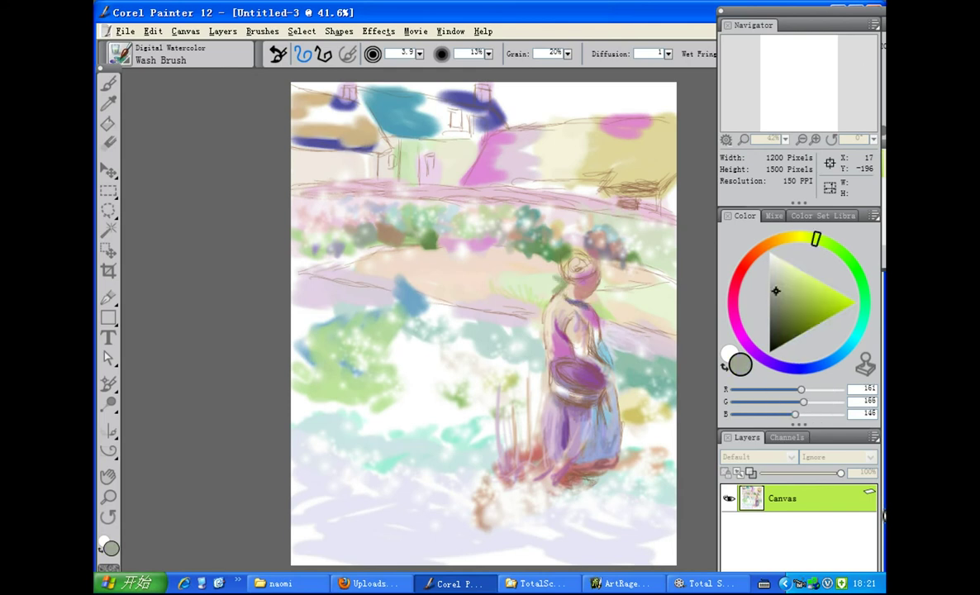
- Paint the figure's hat with pale lilac and soft grey-green tones
alt+click(599, 299)
alt+click(677, 348)
alt+click(518, 255)
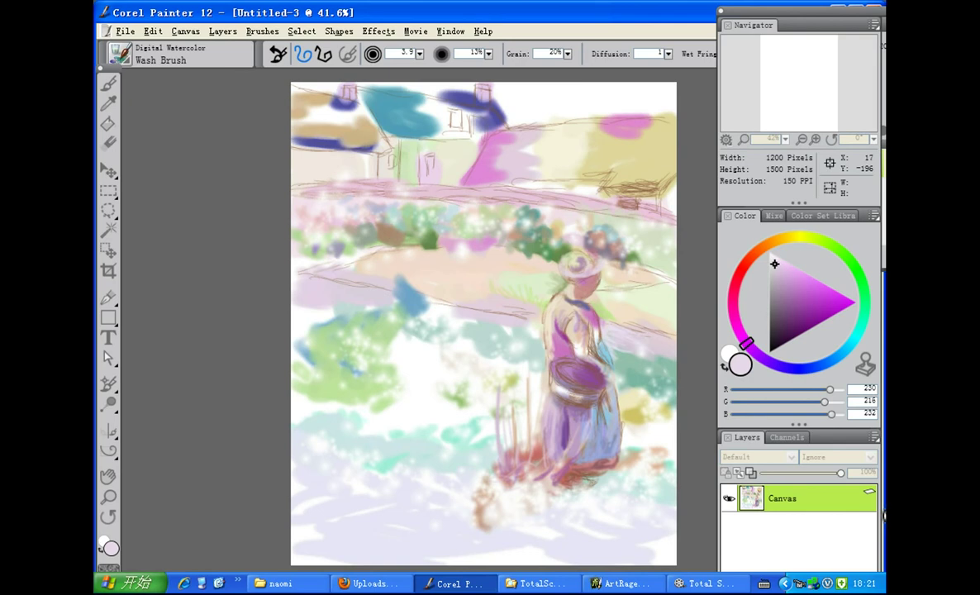
- Shade the basket with crimson, pale lilac and brown strokes
alt+click(677, 348)
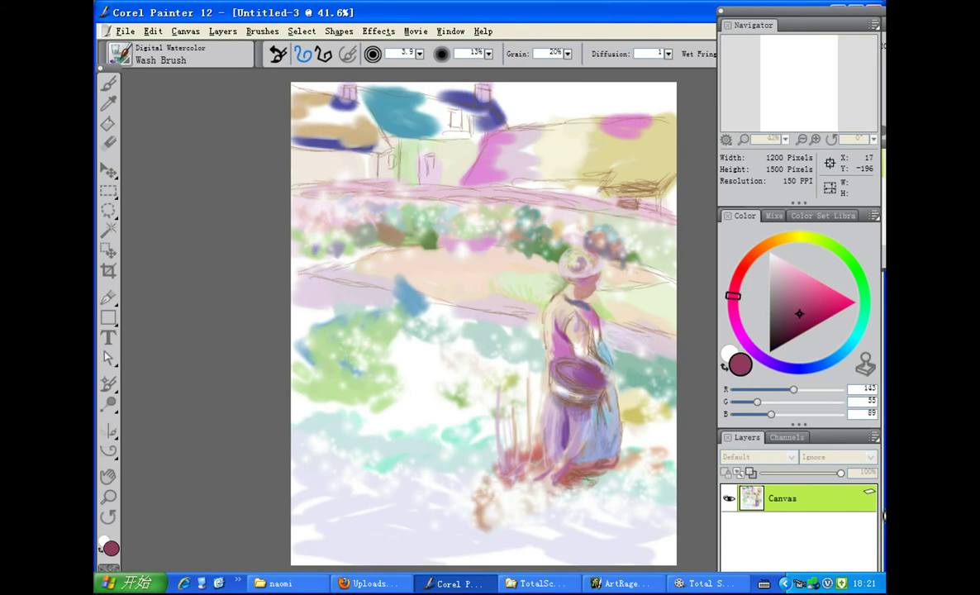
alt+click(677, 348)
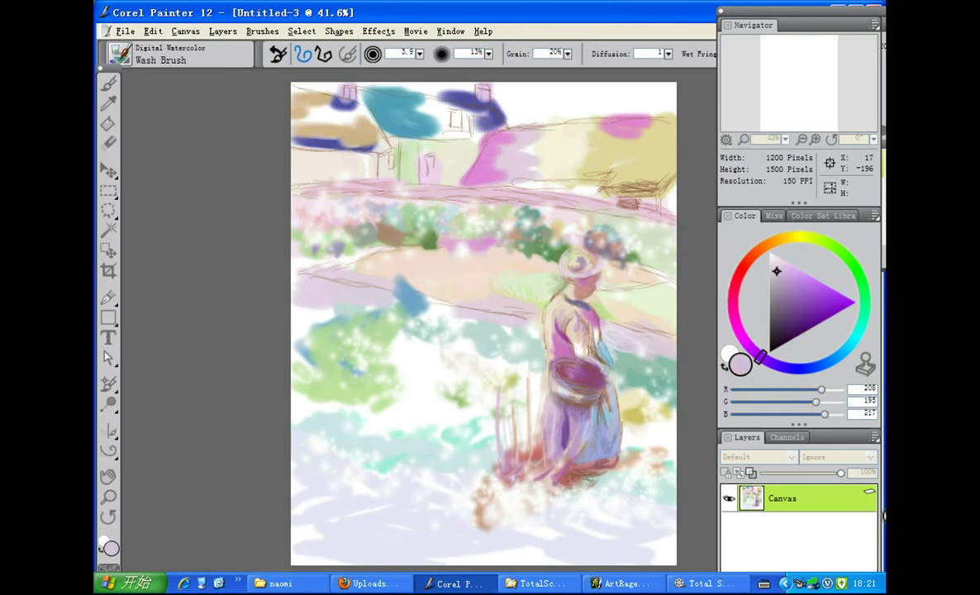
alt+click(676, 348)
click(791, 319)
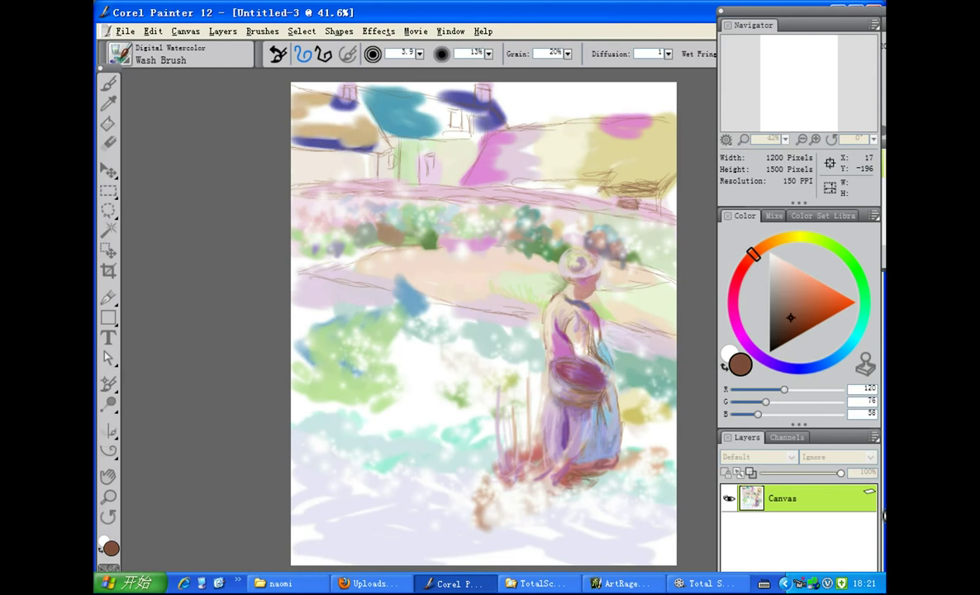
- Outline the sides and hem of the skirt in dark grey
alt+click(686, 339)
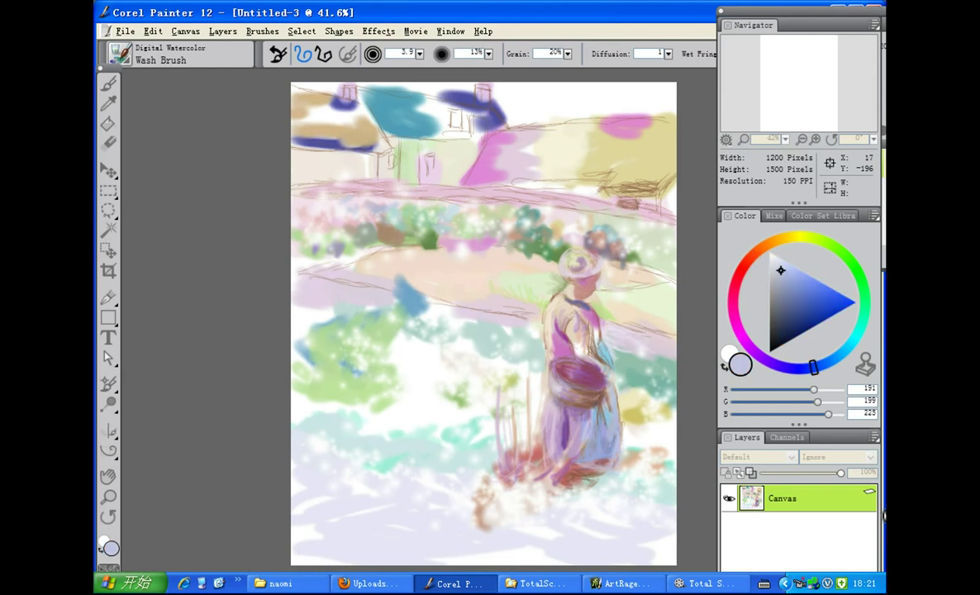
click(770, 319)
drag(621, 434, 569, 485)
drag(546, 370, 537, 446)
drag(538, 432, 553, 482)
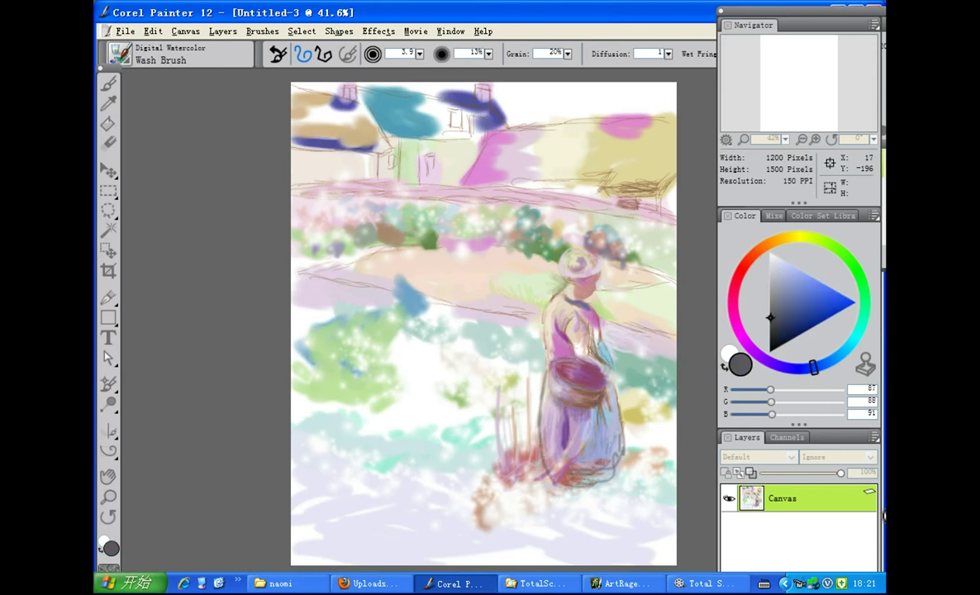
mouse_move(624, 442)
mouse_down()
mouse_move(575, 473)
mouse_move(598, 472)
mouse_up()
- Add light strokes to the skirt folds and a turquoise-green band along its hem
click(777, 273)
mouse_move(571, 410)
mouse_down()
mouse_move(562, 438)
mouse_move(545, 438)
mouse_up()
click(865, 306)
click(794, 283)
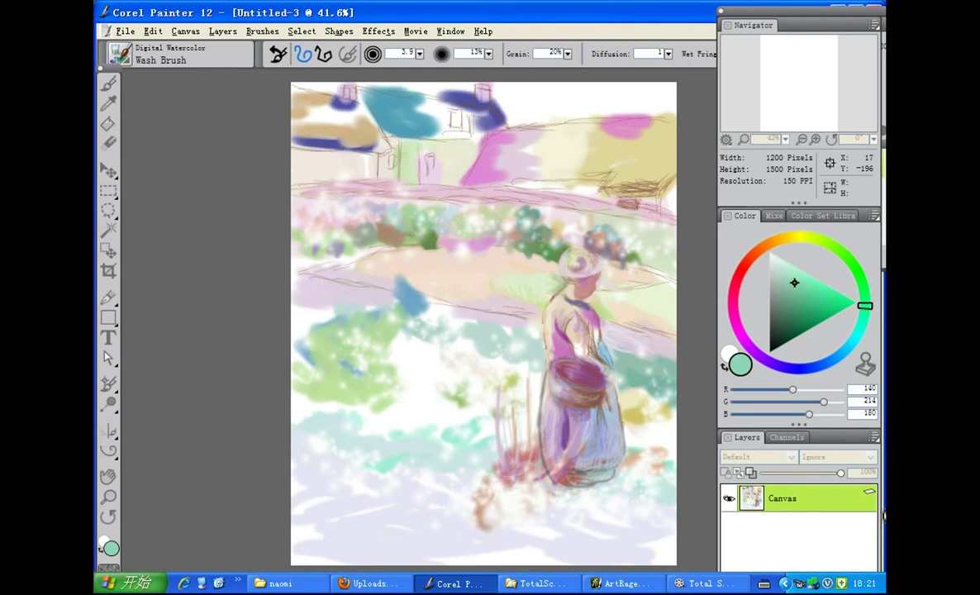
drag(595, 470, 556, 480)
click(790, 305)
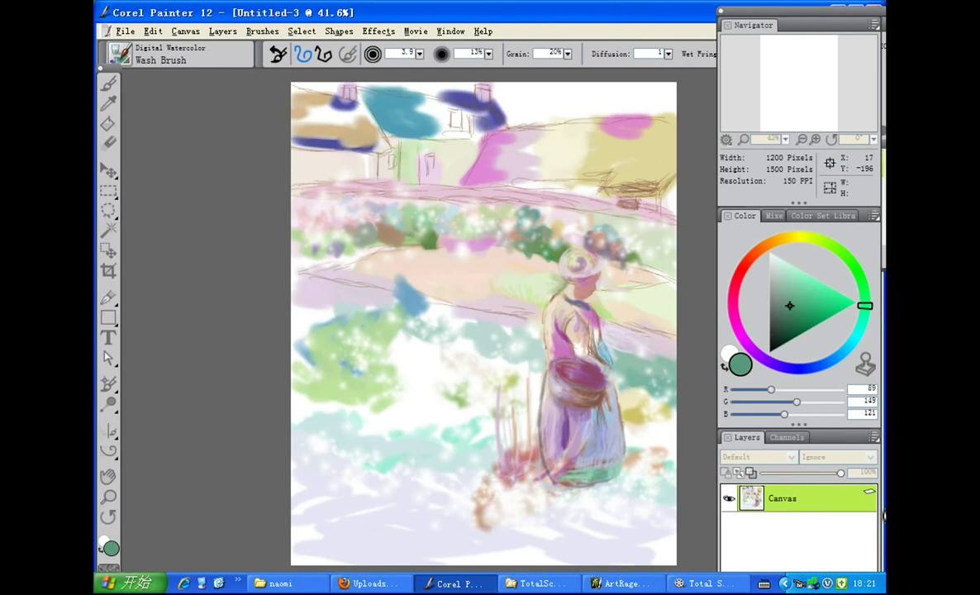
- Paint a mauve and dark purple shadow on the ground beneath the skirt's hem
click(736, 322)
click(784, 296)
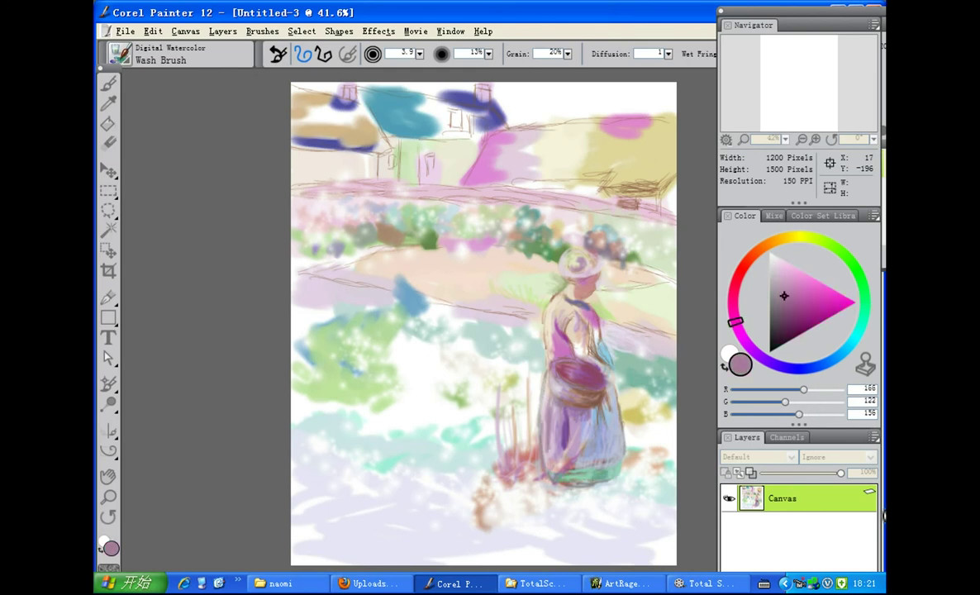
click(784, 316)
mouse_move(583, 484)
mouse_down()
mouse_move(612, 494)
mouse_move(620, 485)
mouse_up()
mouse_move(551, 485)
mouse_down()
mouse_move(567, 491)
mouse_move(547, 500)
mouse_move(599, 506)
mouse_up()
drag(595, 497, 624, 487)
click(794, 297)
mouse_move(541, 484)
mouse_down()
mouse_move(527, 499)
mouse_move(597, 516)
mouse_move(595, 498)
mouse_move(578, 497)
mouse_move(610, 482)
mouse_up()
- Layer dark purple and pale peach touches into the ground shadow with a larger Wash Brush
click(786, 270)
click(822, 241)
click(775, 263)
click(744, 340)
click(781, 276)
click(792, 300)
click(783, 321)
click(758, 249)
click(785, 276)
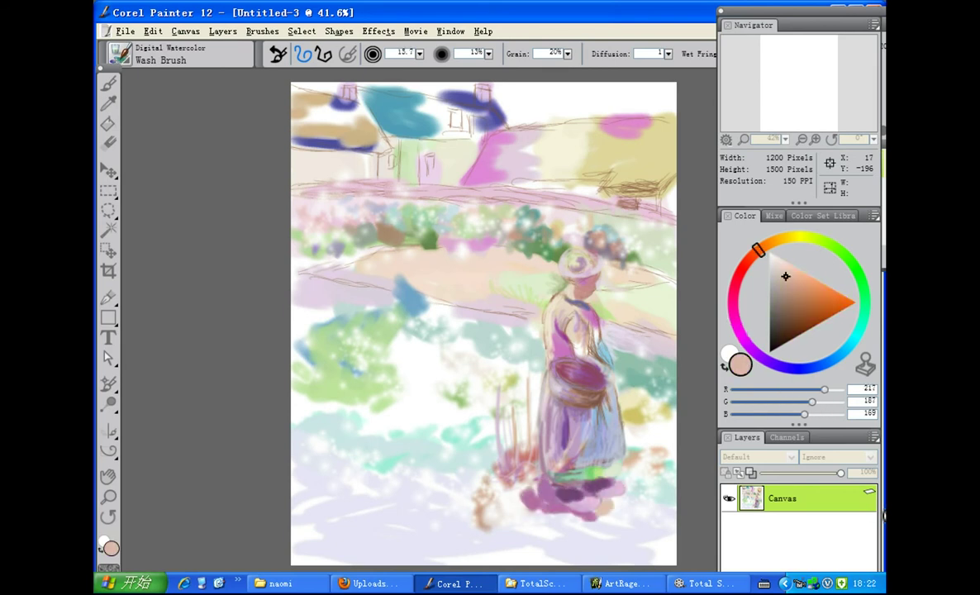
- Add peach to the ground shadow and paint dark red patches beneath the flower stems and across the foreground
click(790, 286)
click(742, 267)
click(807, 308)
drag(511, 490, 543, 498)
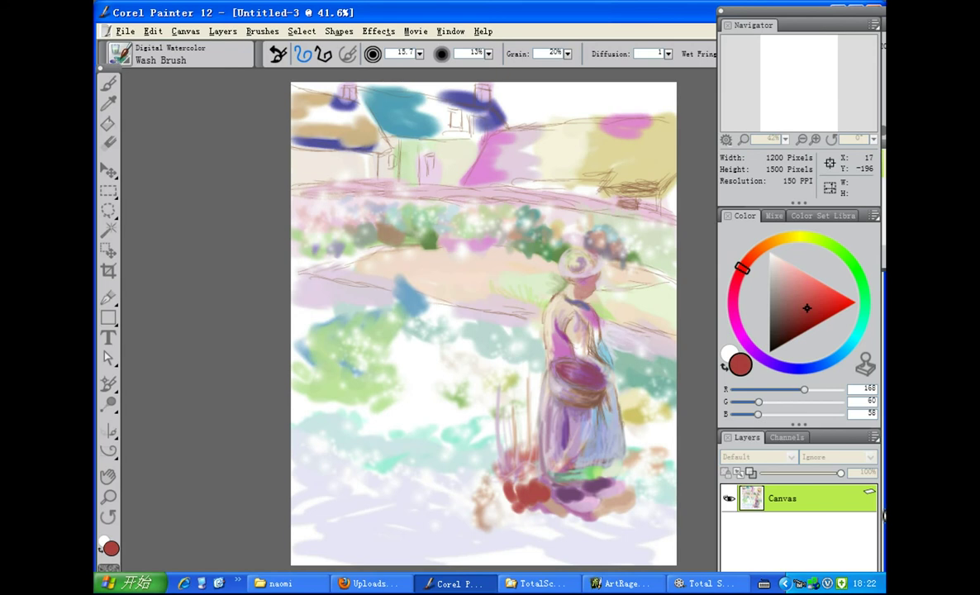
drag(484, 516, 514, 523)
drag(506, 537, 572, 541)
- Paint green strokes along the right side of the skirt's hem
click(859, 331)
click(777, 263)
mouse_move(634, 460)
mouse_down()
mouse_move(616, 505)
mouse_move(648, 507)
mouse_move(611, 523)
mouse_up()
- Paint purple on the skirt just below the basket
click(850, 261)
click(786, 295)
click(758, 355)
click(809, 295)
mouse_move(562, 406)
mouse_down()
mouse_move(565, 427)
mouse_move(548, 435)
mouse_up()
- Paint the front of the basket in a light tan
click(788, 276)
click(784, 276)
click(761, 248)
mouse_move(556, 376)
mouse_down()
mouse_move(567, 401)
mouse_move(598, 405)
mouse_up()
- Shade the basket's opening in mauve-red and its tan front in brown with a smaller Wash Brush
click(783, 317)
key([)
click(746, 261)
click(800, 288)
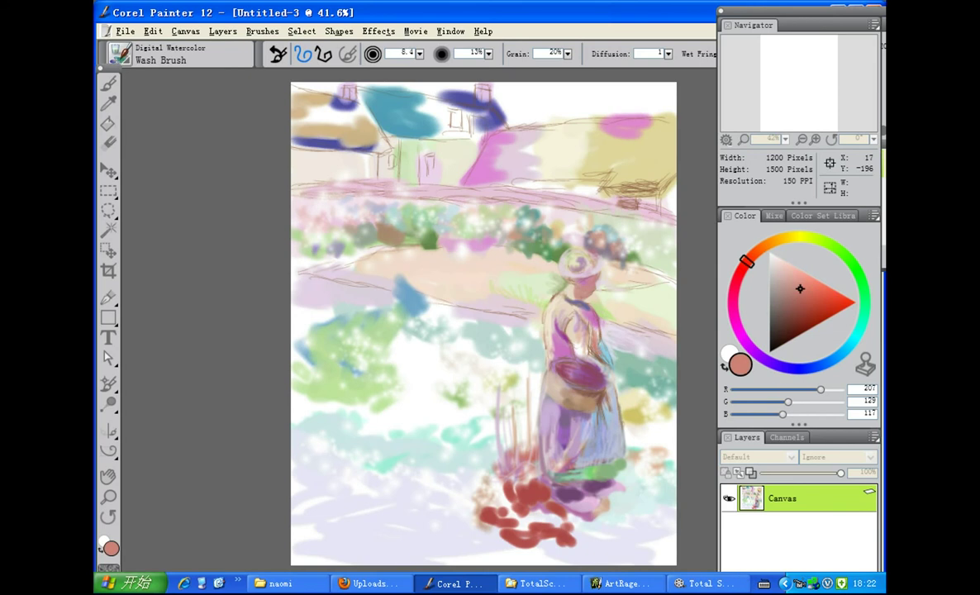
click(737, 327)
click(787, 267)
click(789, 291)
click(807, 302)
mouse_move(589, 364)
mouse_down()
mouse_move(614, 388)
mouse_move(595, 408)
mouse_up()
click(791, 299)
click(777, 240)
click(787, 271)
click(804, 309)
- Deepen the back of the blouse and the basket's opening with purple and crimson tones sampled from the painting
alt+click(539, 385)
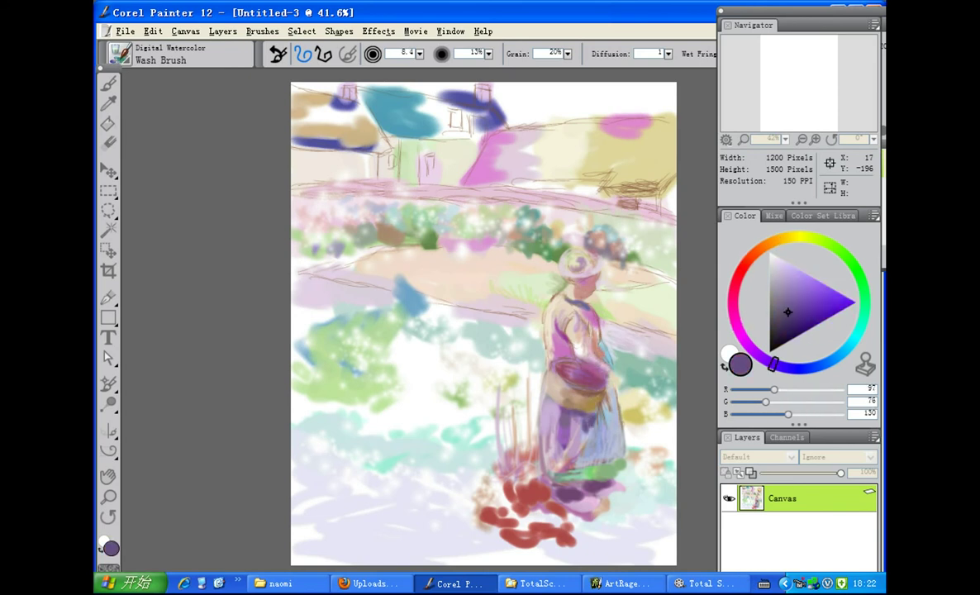
alt+click(568, 318)
mouse_move(550, 358)
mouse_down()
mouse_move(562, 381)
mouse_move(570, 377)
mouse_up()
alt+click(557, 385)
alt+click(529, 496)
- Add light blue and violet strokes to the skirt folds below the basket
alt+click(609, 420)
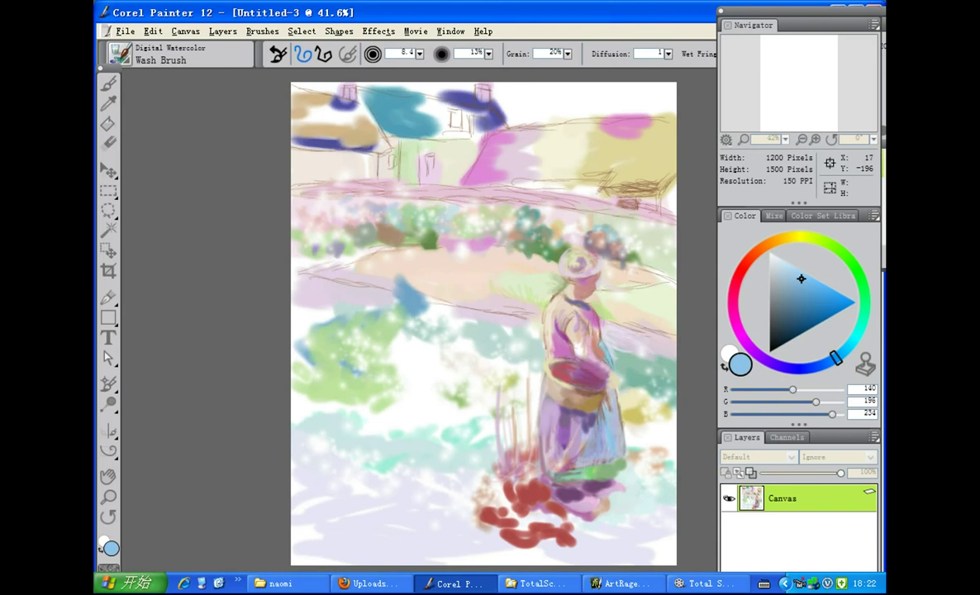
alt+click(596, 501)
alt+click(564, 432)
drag(581, 413, 568, 440)
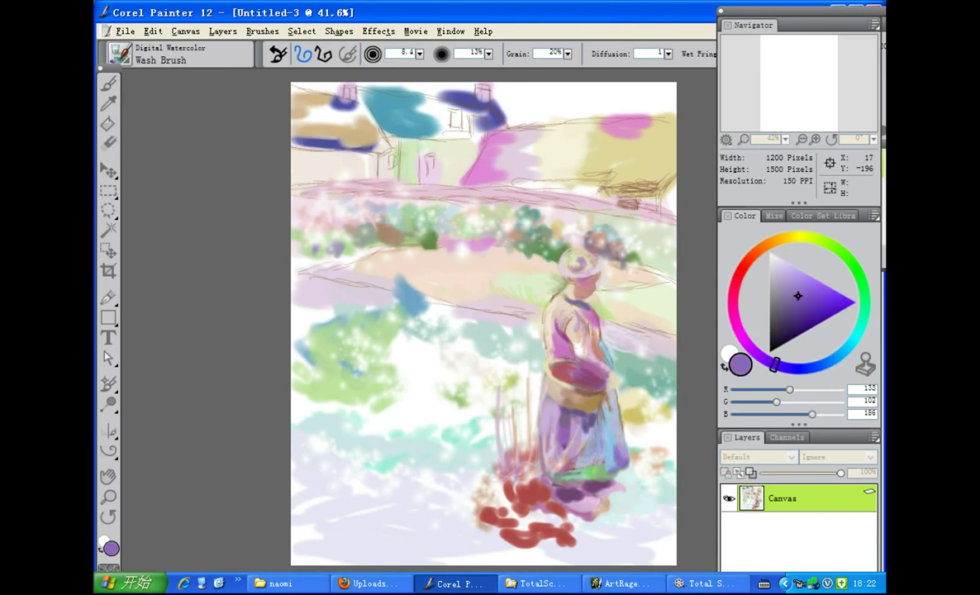
- Build up the skirt folds and the shadow under the hem with purples and blues sampled from the figure
mouse_move(563, 394)
mouse_down()
mouse_move(563, 434)
mouse_move(618, 460)
mouse_move(587, 474)
mouse_move(625, 475)
mouse_move(584, 507)
mouse_move(582, 494)
mouse_up()
alt+click(552, 420)
alt+click(585, 445)
alt+click(607, 475)
alt+click(588, 477)
alt+click(616, 454)
alt+click(590, 476)
alt+click(558, 463)
alt+click(551, 494)
- Paint pale pink stems over the dark red patch and add dark blue touches between them
alt+click(519, 459)
drag(508, 467, 522, 530)
drag(533, 463, 531, 524)
alt+click(562, 434)
drag(515, 482, 516, 499)
drag(496, 493, 502, 510)
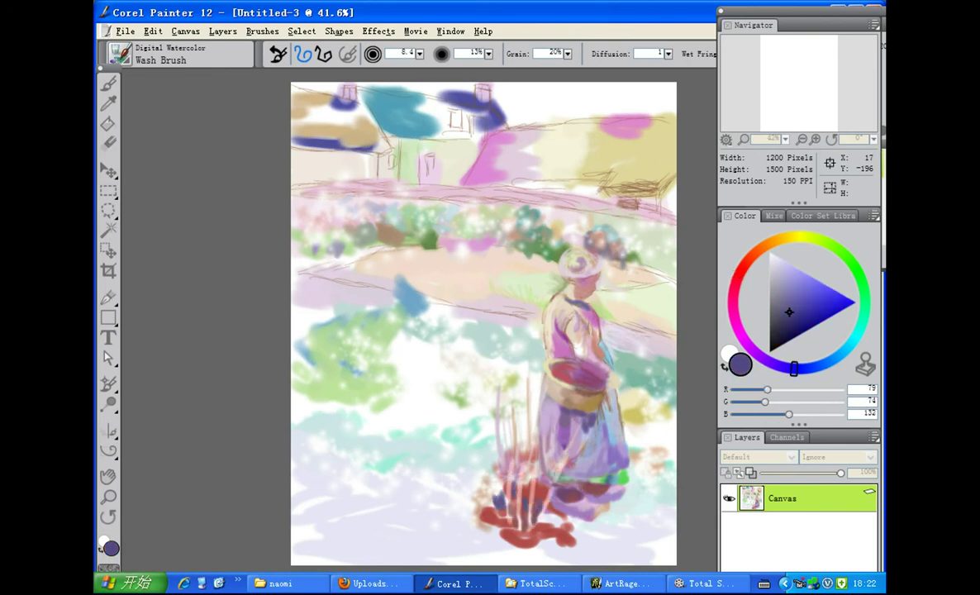
- Paint a blue stem beside the plant and dark blue, green and ochre strokes on the ground below the skirt
alt+click(516, 498)
mouse_move(488, 432)
mouse_down()
mouse_move(503, 519)
mouse_move(589, 528)
mouse_move(620, 517)
mouse_move(656, 534)
mouse_up()
alt+click(610, 481)
alt+click(583, 402)
- Paint a broad band of soft green and peach dabs across the left foreground with a larger brush
alt+click(352, 341)
drag(376, 503, 428, 502)
drag(317, 484, 368, 502)
mouse_move(382, 501)
mouse_down()
mouse_move(450, 506)
mouse_move(465, 516)
mouse_up()
alt+click(528, 287)
alt+click(430, 273)
drag(327, 477, 376, 485)
- Paint a band of pink and magenta dabs along the lower left foreground using colors sampled from the roof
alt+click(522, 157)
drag(331, 533, 476, 538)
alt+click(488, 171)
drag(320, 516, 407, 530)
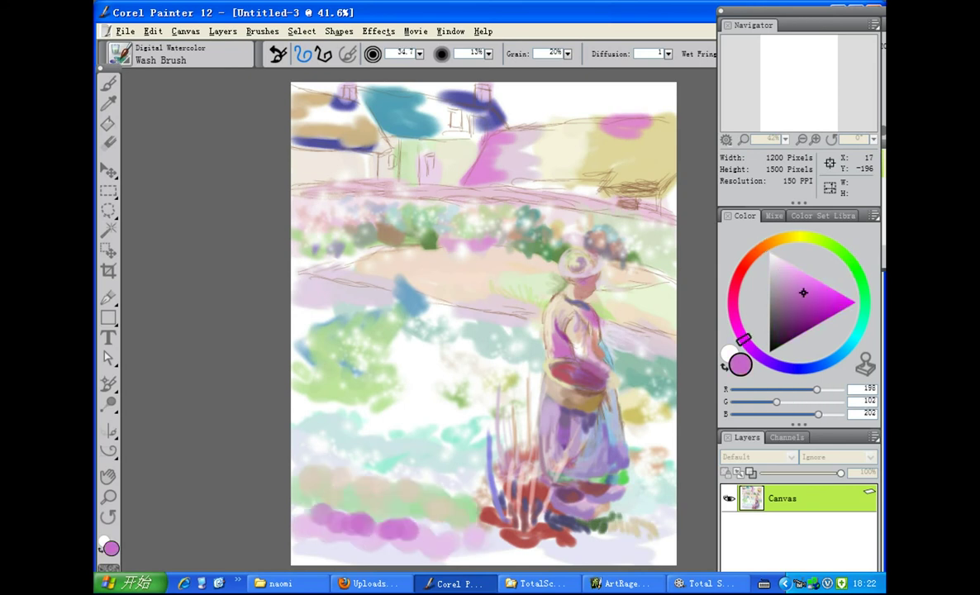
- Spatter white water droplets over the green-peach and magenta flower bands in the foreground
click(120, 55)
drag(323, 479, 467, 509)
drag(318, 514, 467, 533)
- Blend lavender and pale yellow into the left cottage roofs, wall and sky with the Round Water Blender
click(120, 54)
alt+click(348, 90)
mouse_move(334, 111)
mouse_down()
mouse_move(299, 120)
mouse_move(339, 106)
mouse_move(294, 85)
mouse_up()
mouse_move(382, 98)
mouse_down()
mouse_move(419, 124)
mouse_move(413, 95)
mouse_up()
mouse_move(409, 114)
mouse_down()
mouse_move(439, 86)
mouse_move(483, 112)
mouse_up()
click(796, 237)
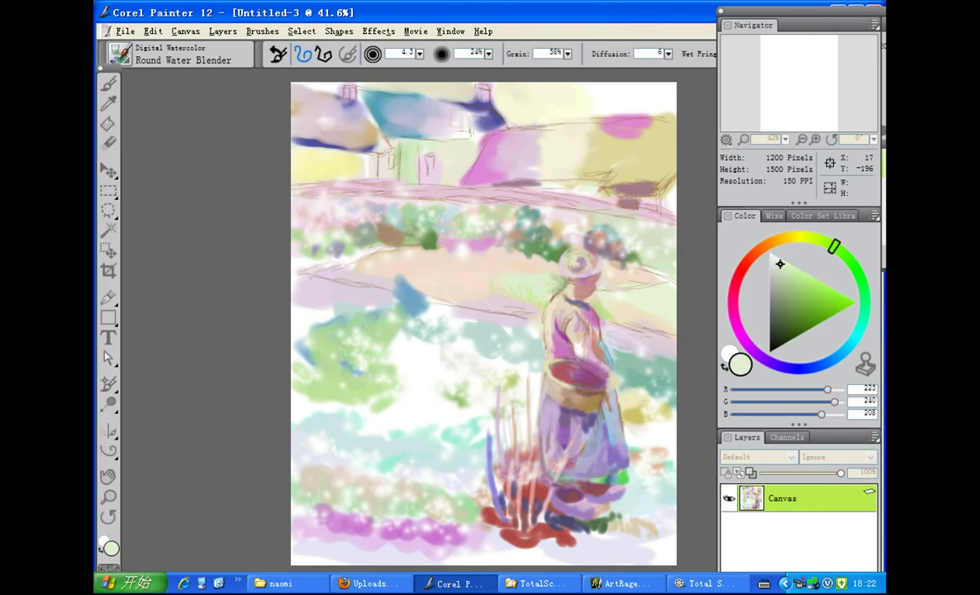
- Soften the cottage walls, work pink and purple strokes into the right roof, and tint the windows teal
alt+click(686, 339)
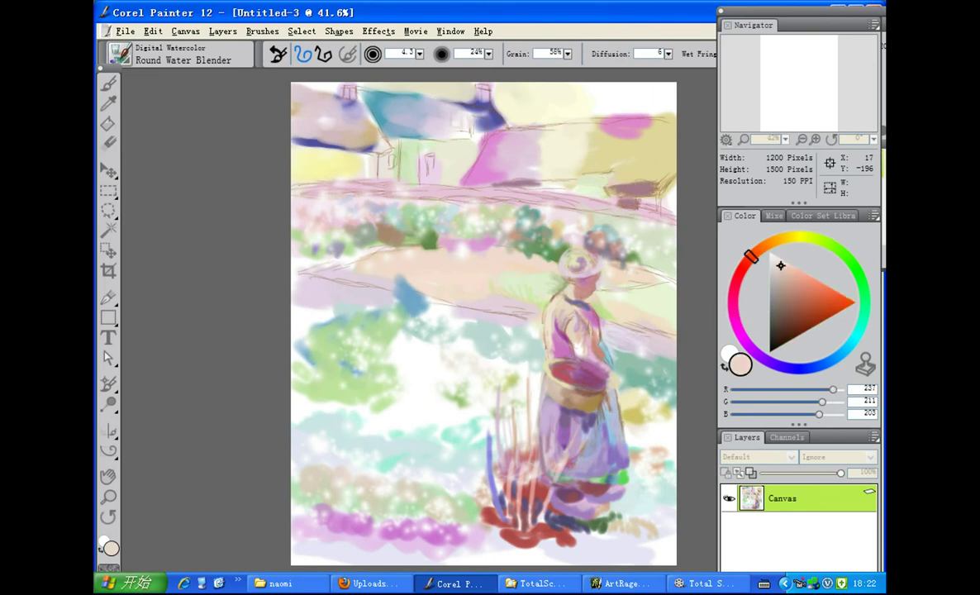
alt+click(686, 338)
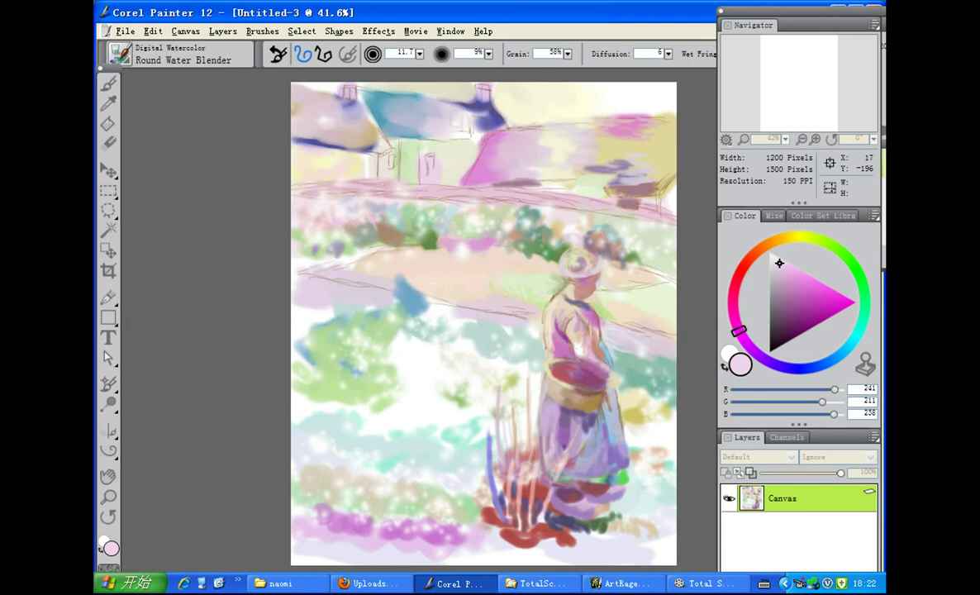
alt+click(682, 337)
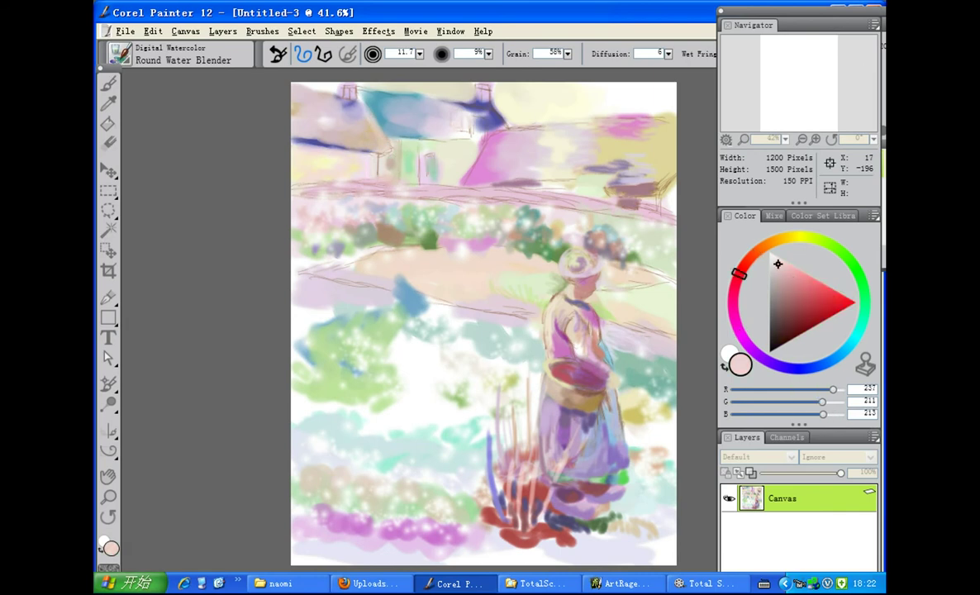
- Blend pink and orange along the path below the cottages and darken the hedge with deep green dabs
alt+click(681, 339)
alt+click(681, 338)
alt+click(681, 339)
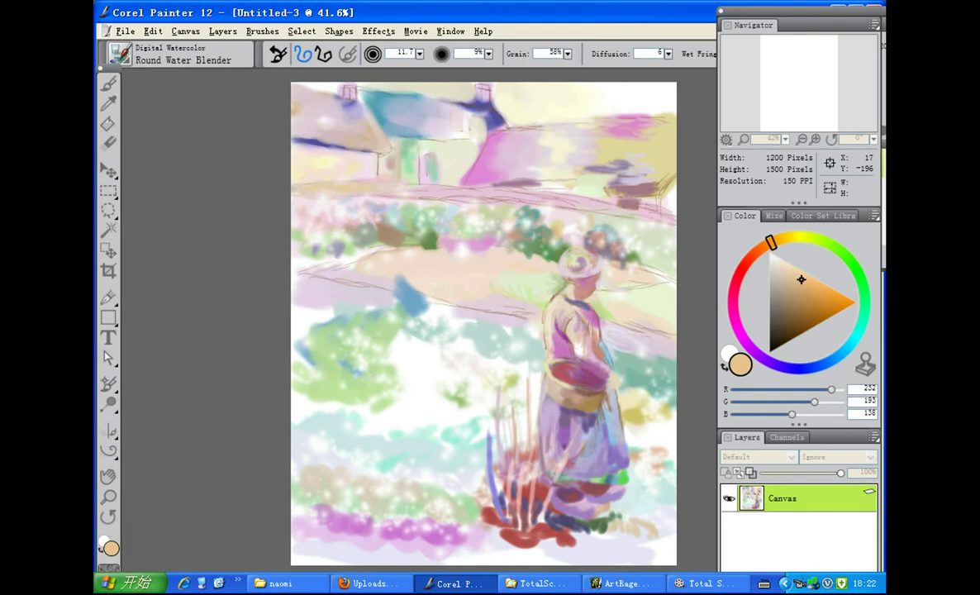
alt+click(682, 339)
alt+click(682, 339)
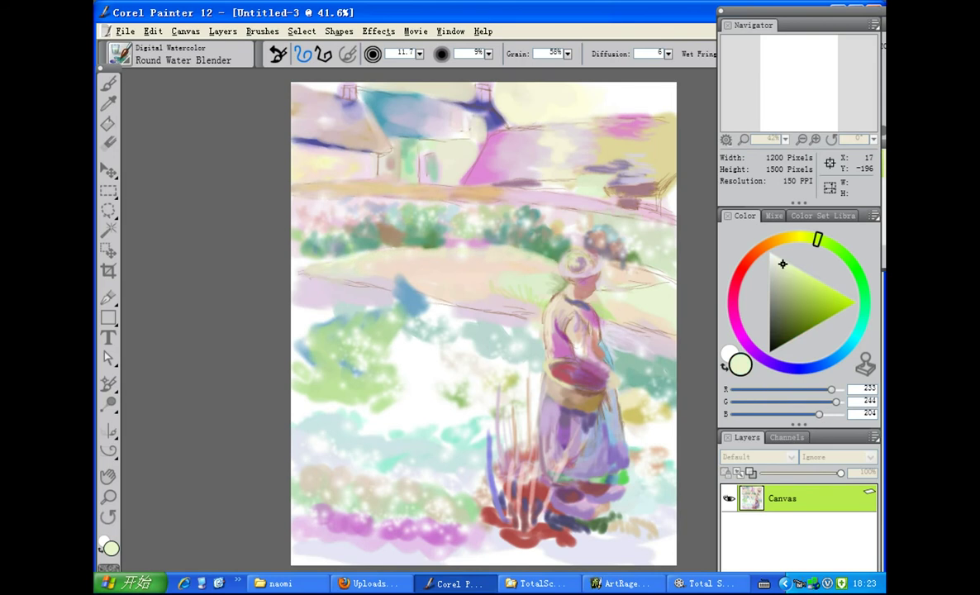
- Blend yellow-green into the meadow and paint mauve and green plants in the garden with a wheel shape behind the woman
drag(368, 245, 483, 271)
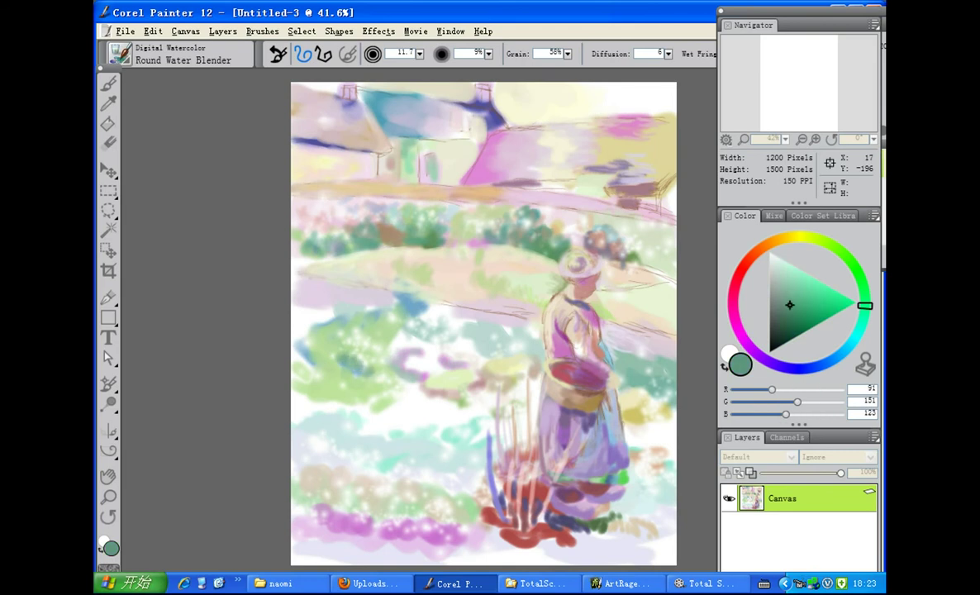
alt+click(603, 380)
alt+click(600, 306)
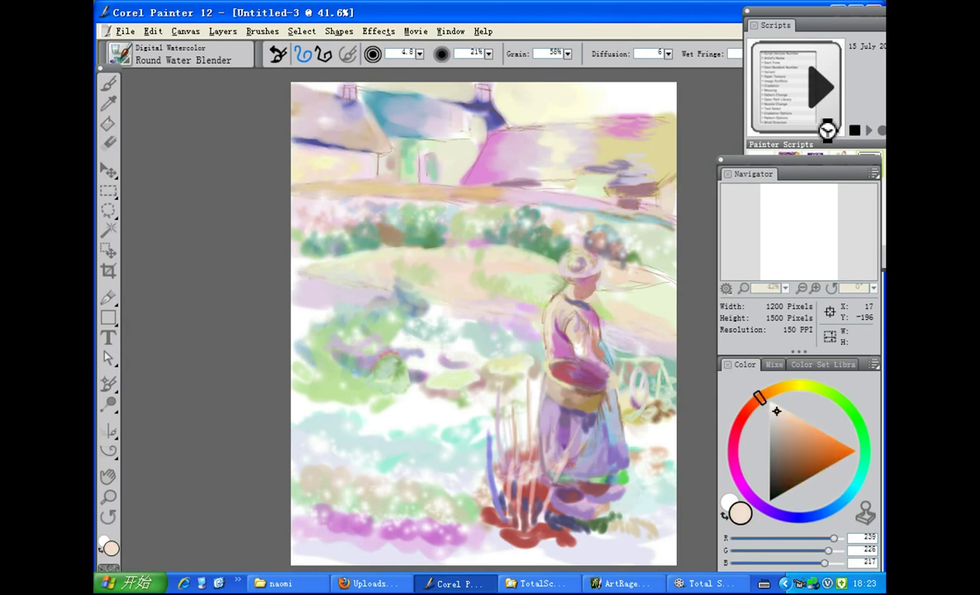
- Fill the wheel shape with dark red and paint green and yellow-green stems and foliage in the foreground plants
click(737, 427)
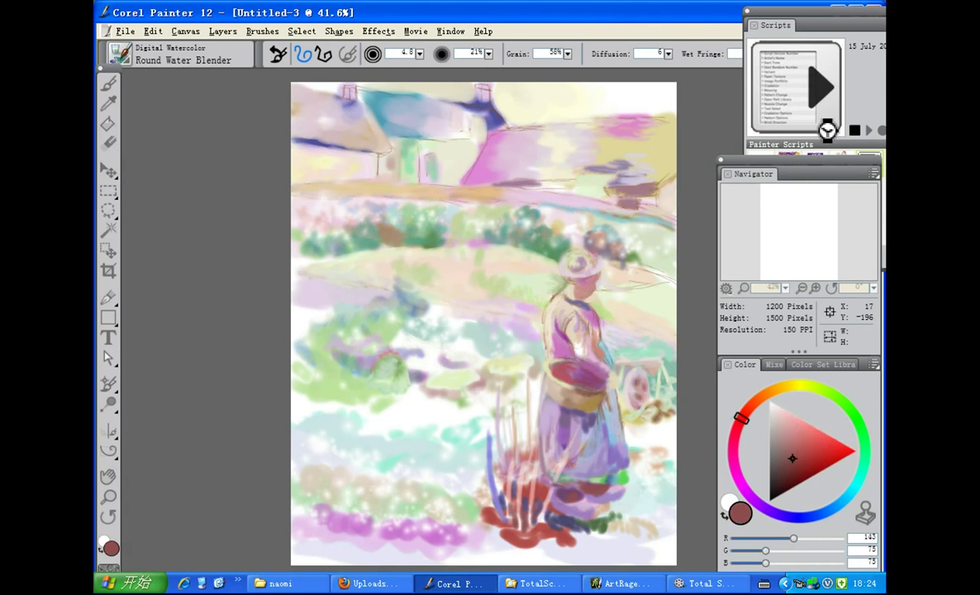
click(843, 403)
click(791, 426)
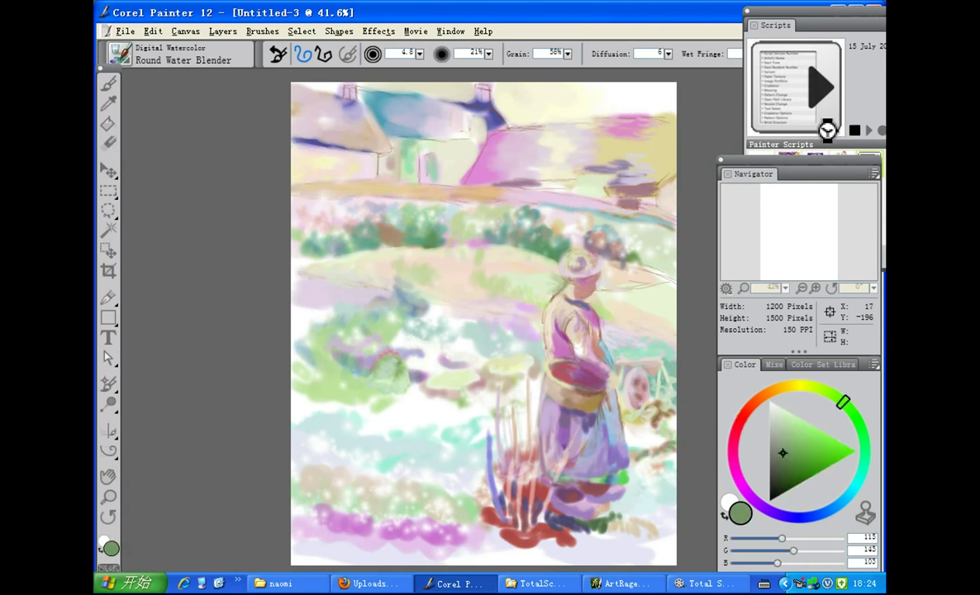
click(806, 440)
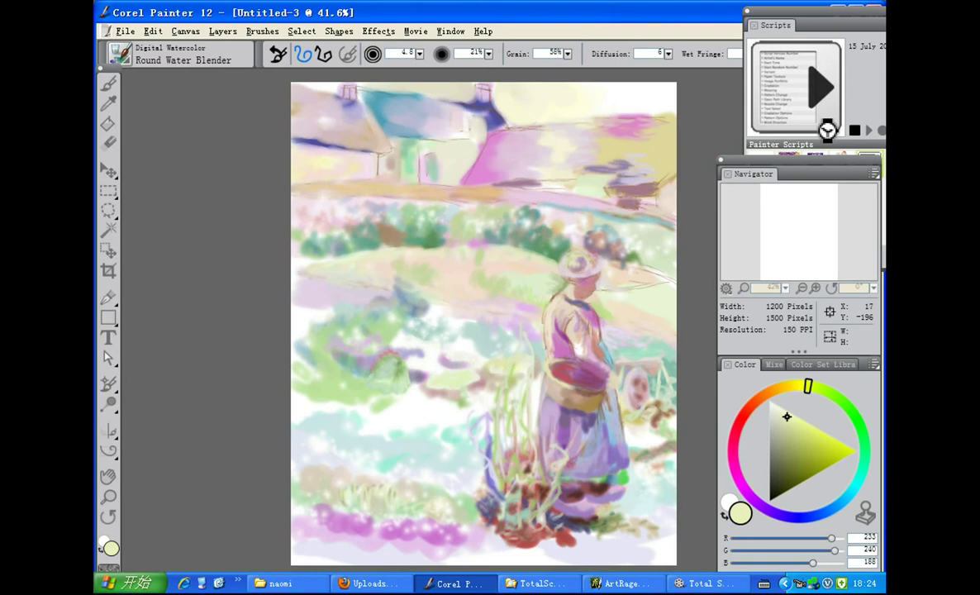
- Add reddish-brown detail around the wheel and light green and pink dabs along the hedge
alt+click(592, 336)
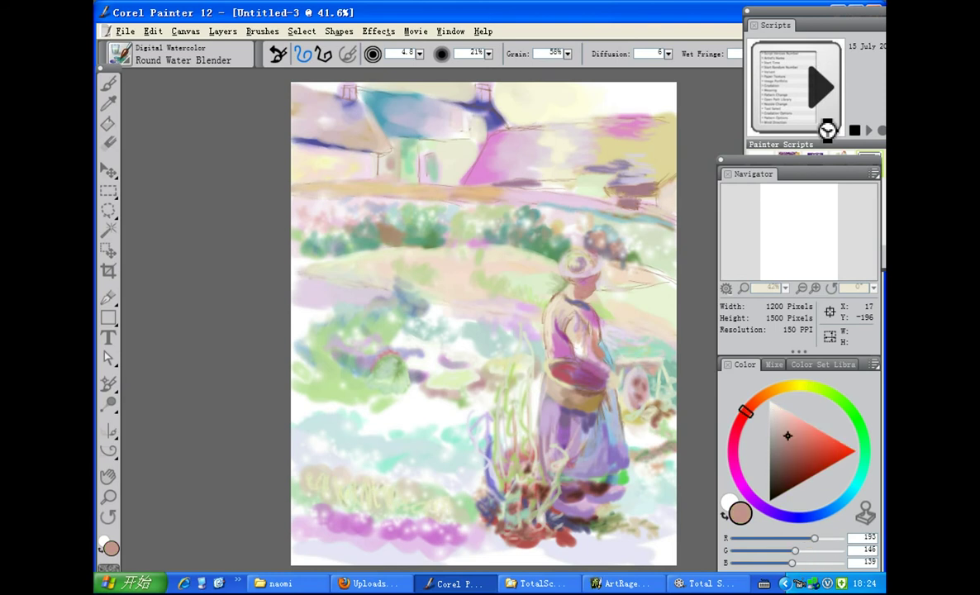
alt+click(599, 368)
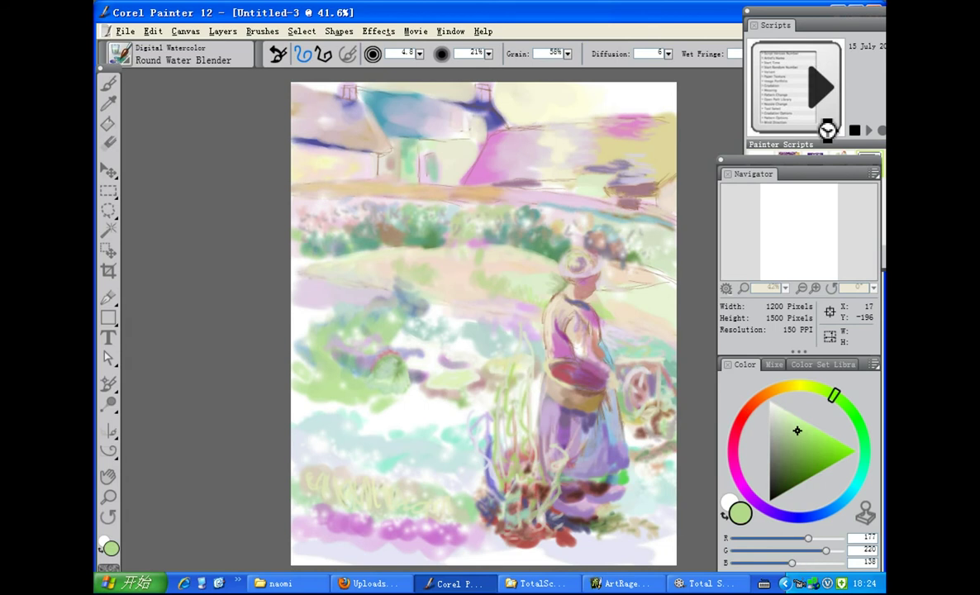
- Paint a tree with a blue-brown trunk, curving branches and pale pink blossoms behind the woman
click(774, 409)
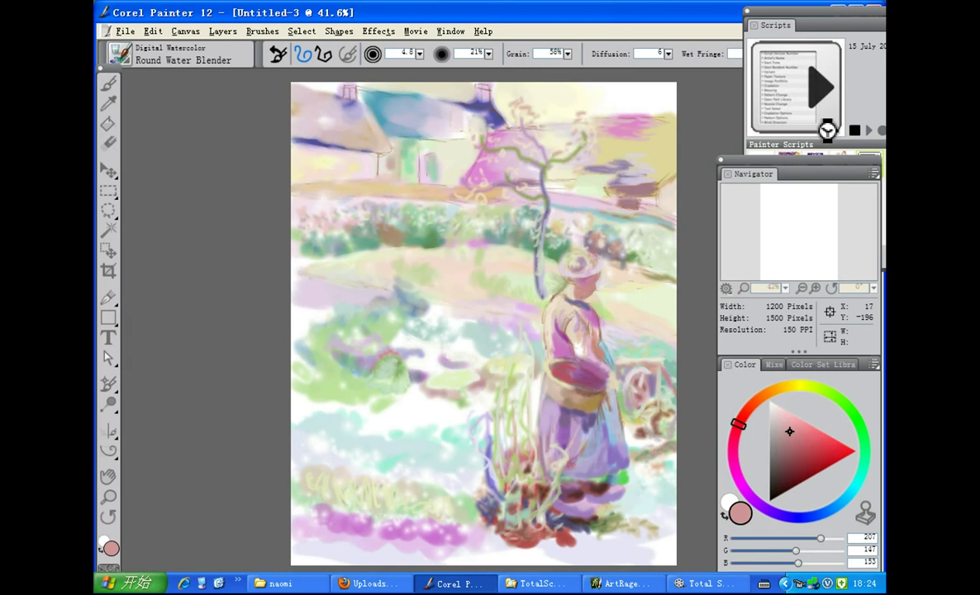
click(829, 511)
click(783, 416)
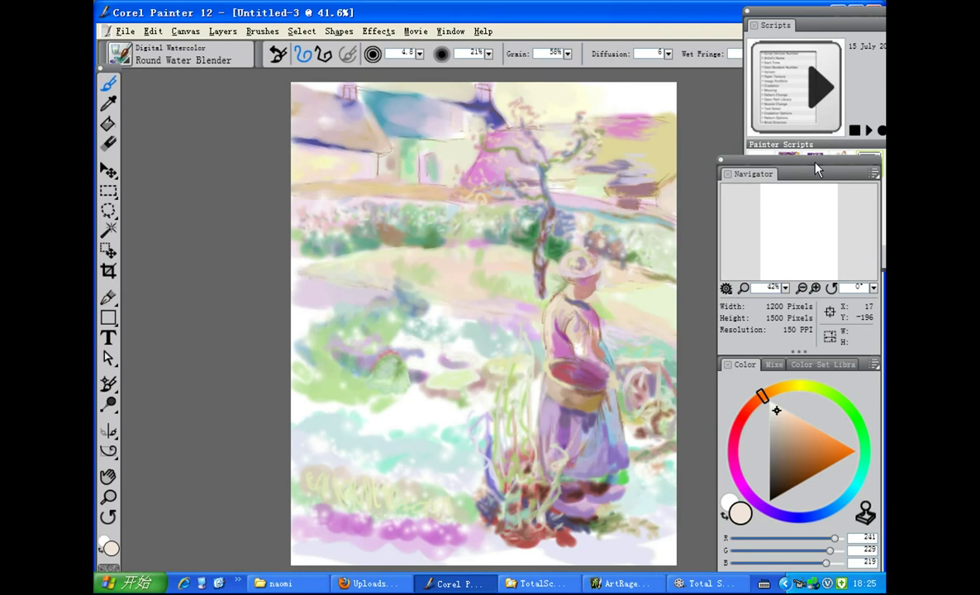
- Zoom in to about 67% and examine the woman, the foreground plants and the garden up close
drag(816, 169, 818, 16)
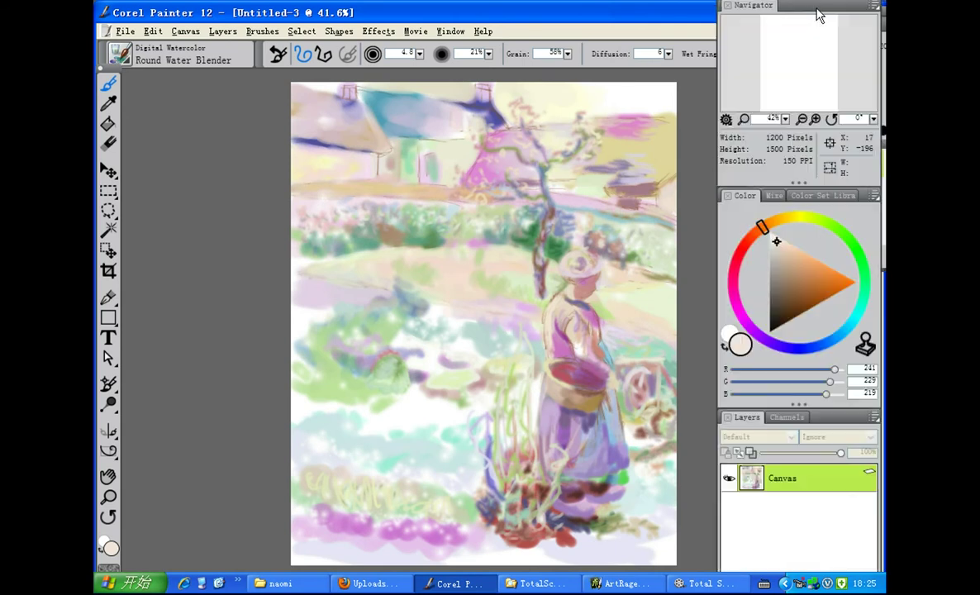
click(109, 496)
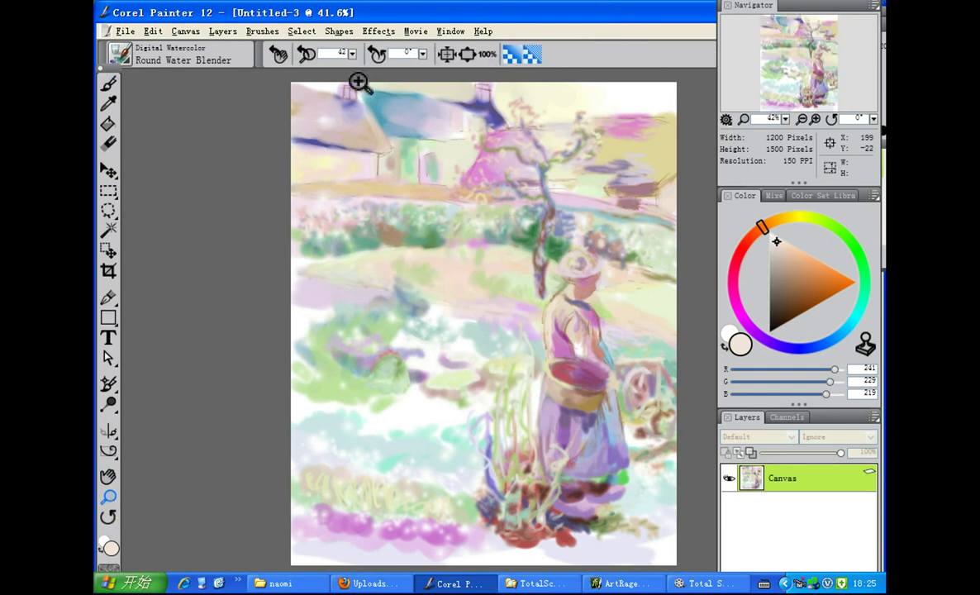
drag(352, 55, 392, 64)
click(108, 476)
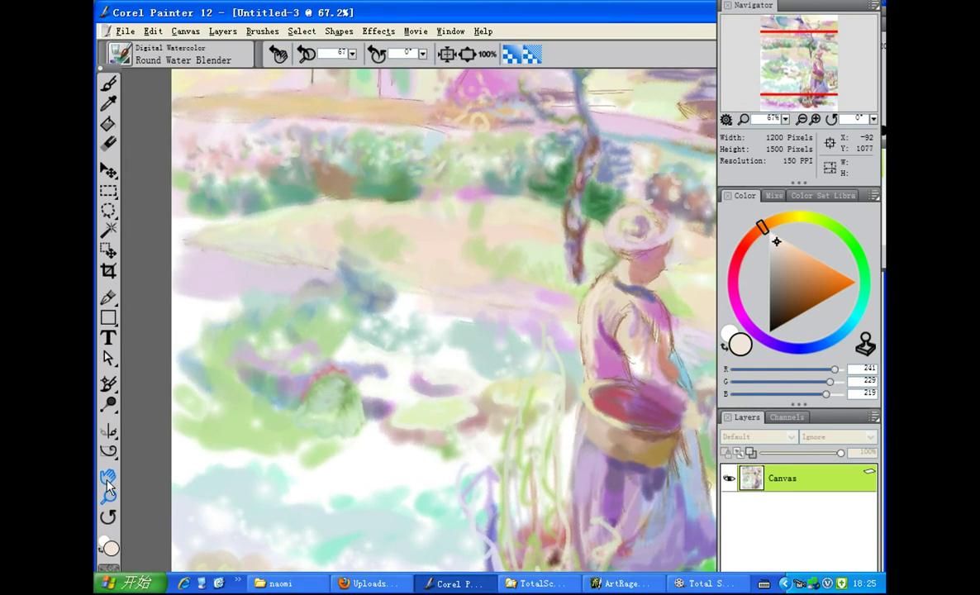
mouse_move(442, 218)
mouse_down()
mouse_move(407, 317)
mouse_move(368, 324)
mouse_move(350, 293)
mouse_move(429, 415)
mouse_move(459, 376)
mouse_move(372, 227)
mouse_move(404, 189)
mouse_move(447, 92)
mouse_move(444, 57)
mouse_move(374, 72)
mouse_move(455, 72)
mouse_up()
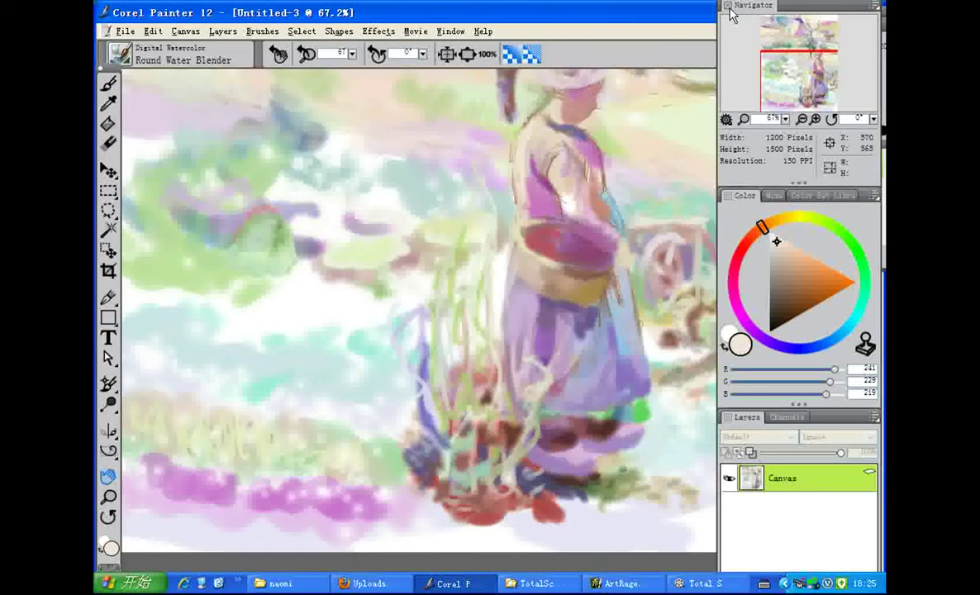
mouse_move(521, 193)
mouse_down()
mouse_move(514, 304)
mouse_move(496, 375)
mouse_move(461, 442)
mouse_move(483, 462)
mouse_move(632, 461)
mouse_move(591, 416)
mouse_move(501, 226)
mouse_move(540, 271)
mouse_move(551, 368)
mouse_up()
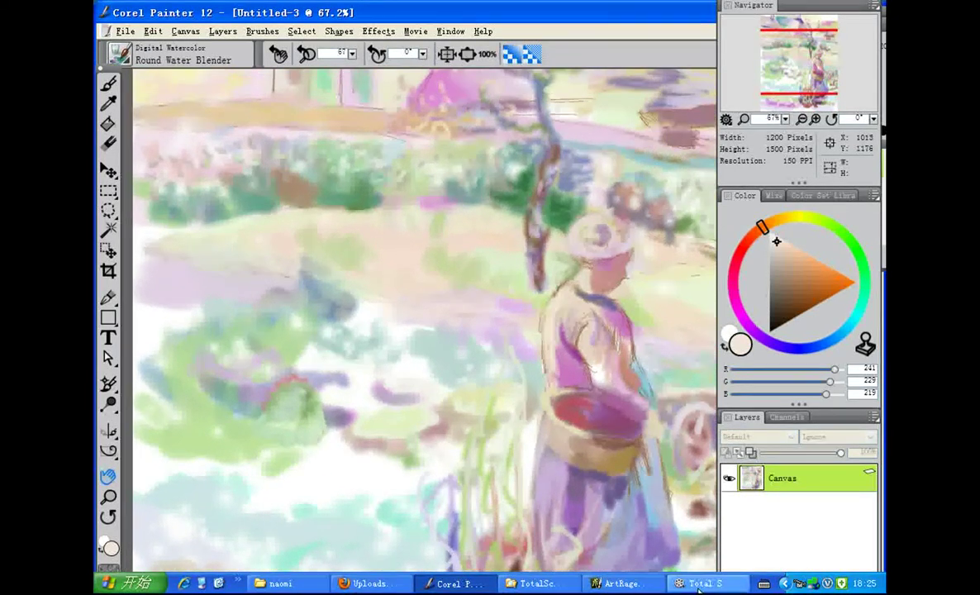